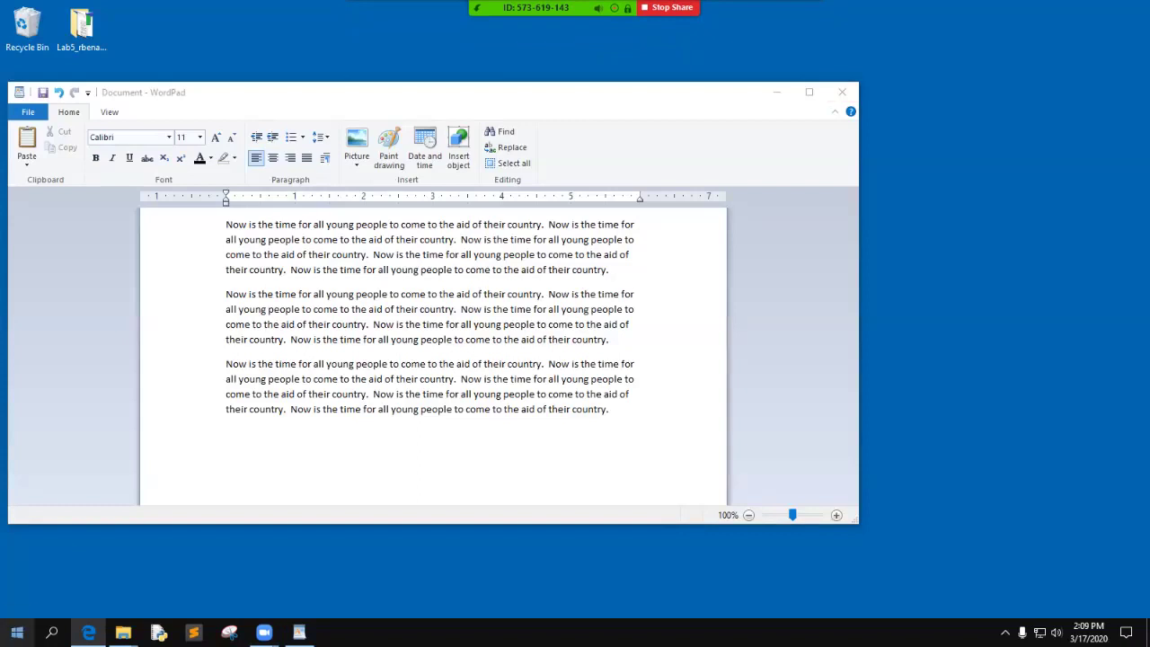
Open a second, blank WordPad window and arrange it side by side with the existing document
click(17, 633)
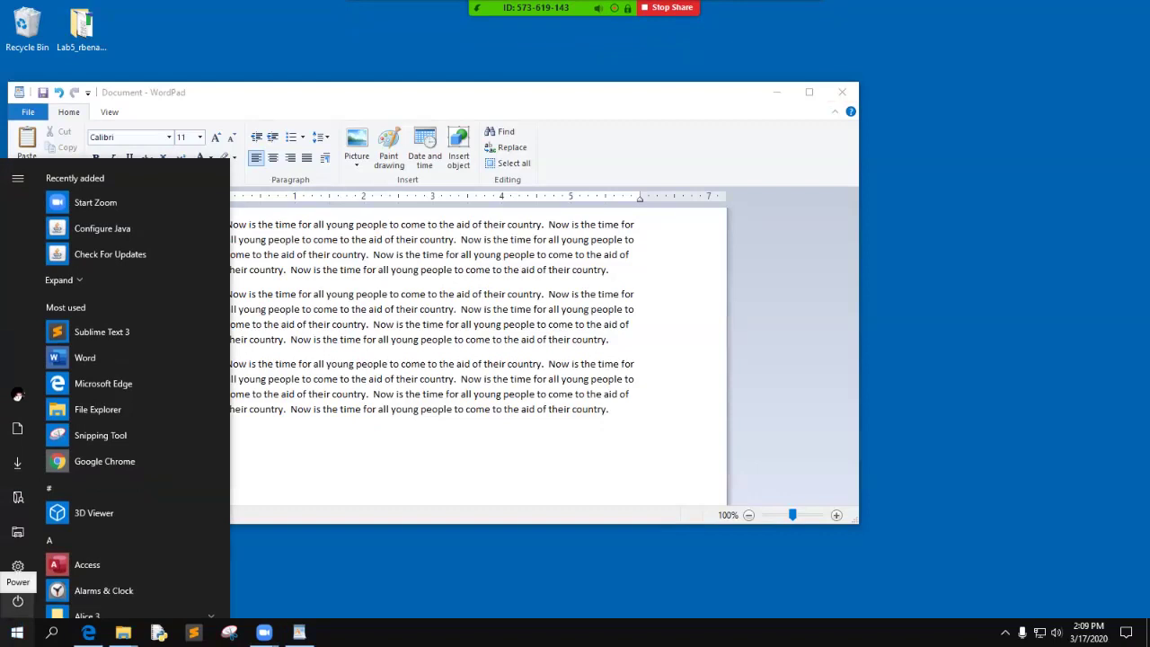
text(worj)
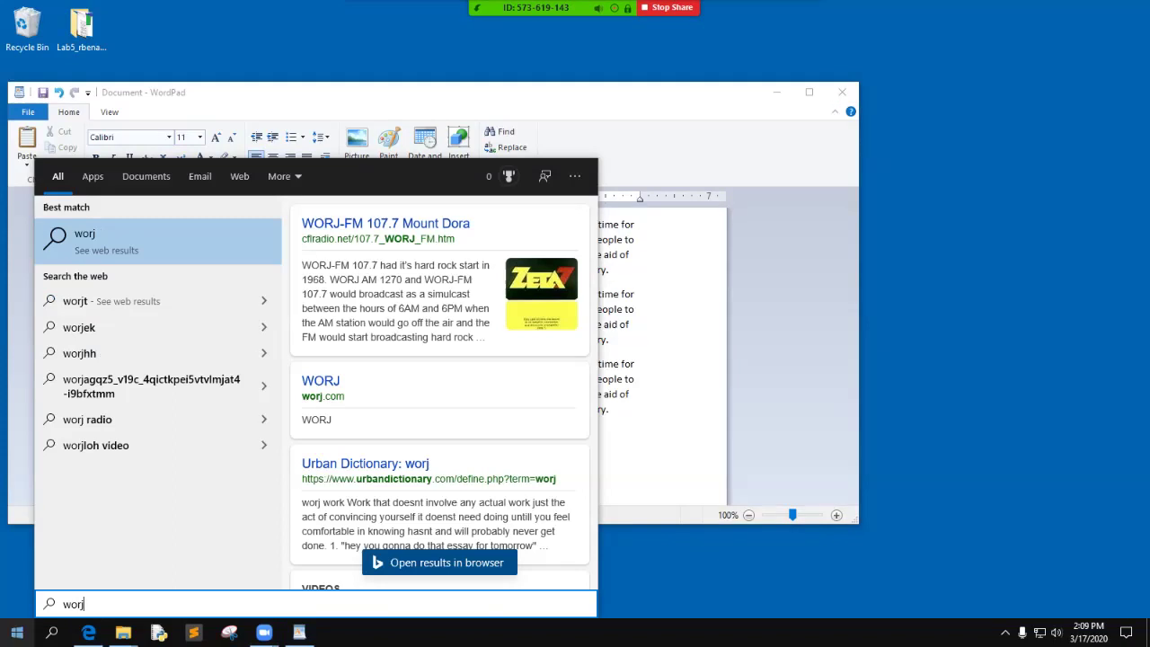
key(BackSpace)
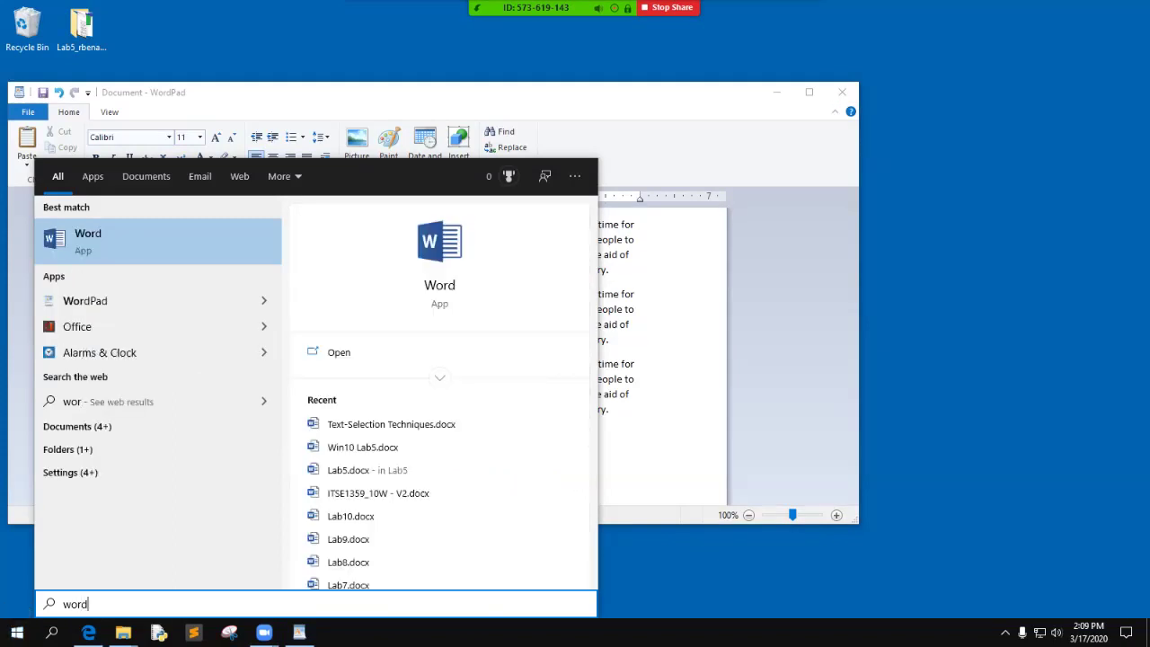
text(d)
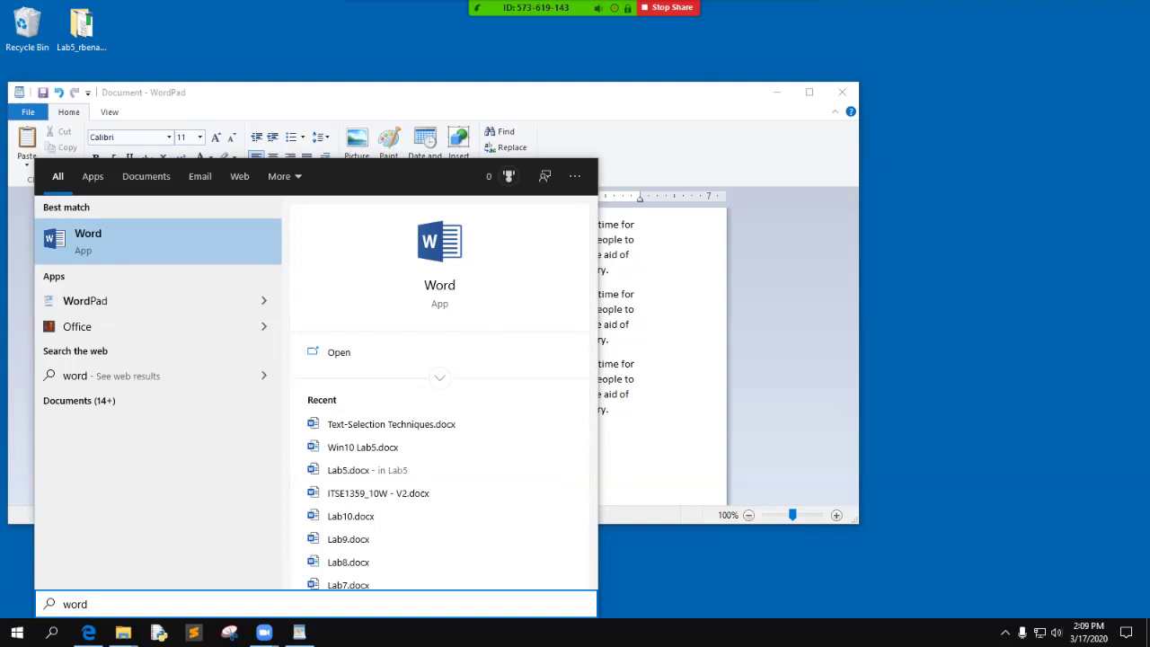
text(pad)
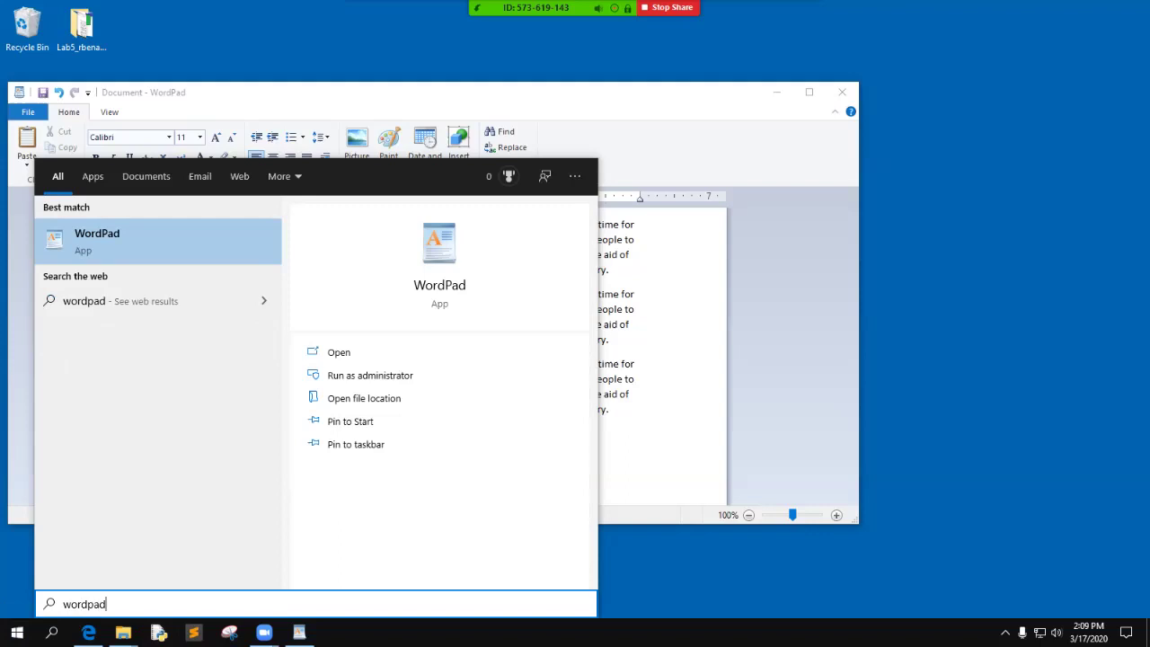
key(Return)
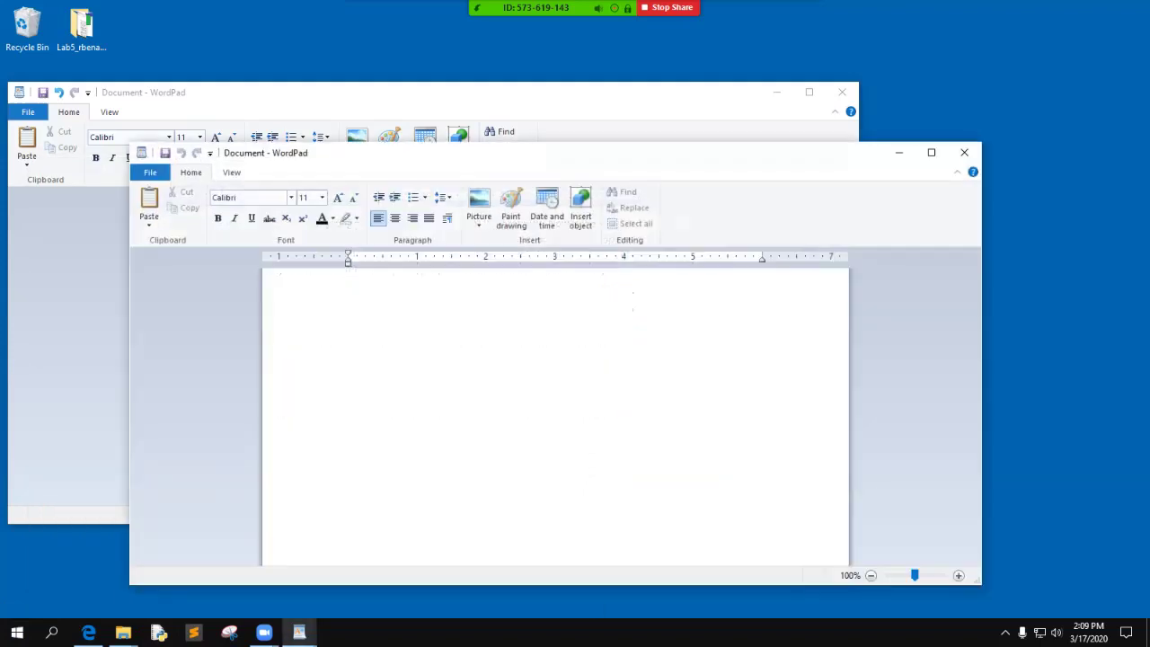
drag(309, 92, 0, 102)
click(728, 146)
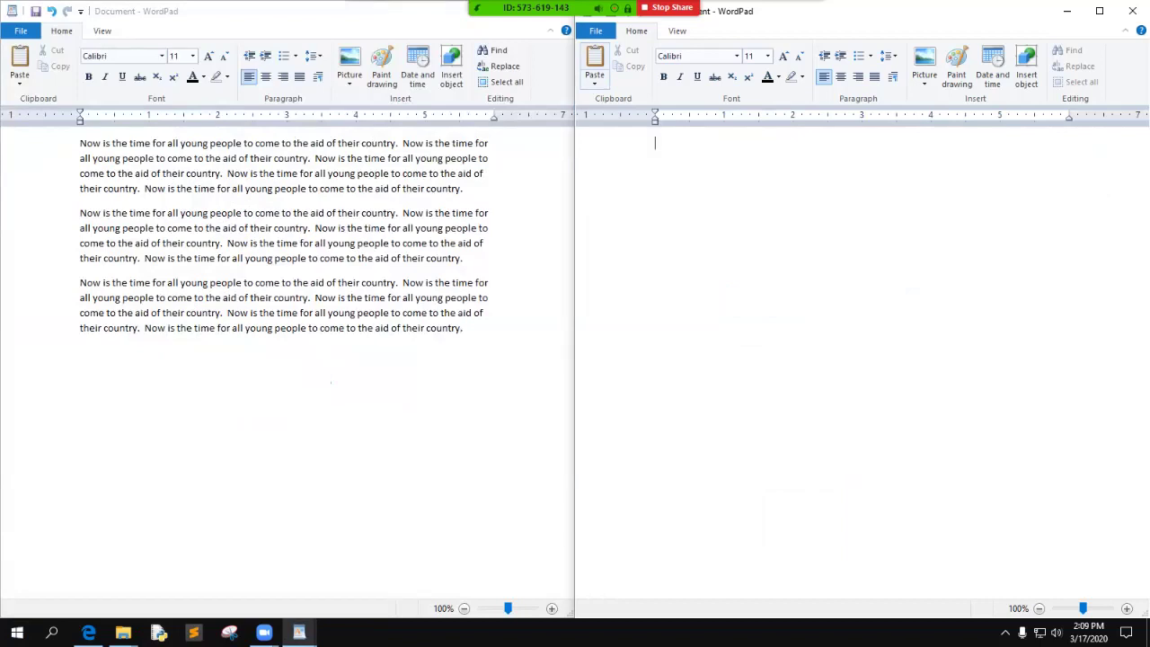
Save the blank document as "Text-Selection Techniques" in Office Open XML Document (*.docx) format in the owner's Lab5 folder on the Desktop
click(595, 30)
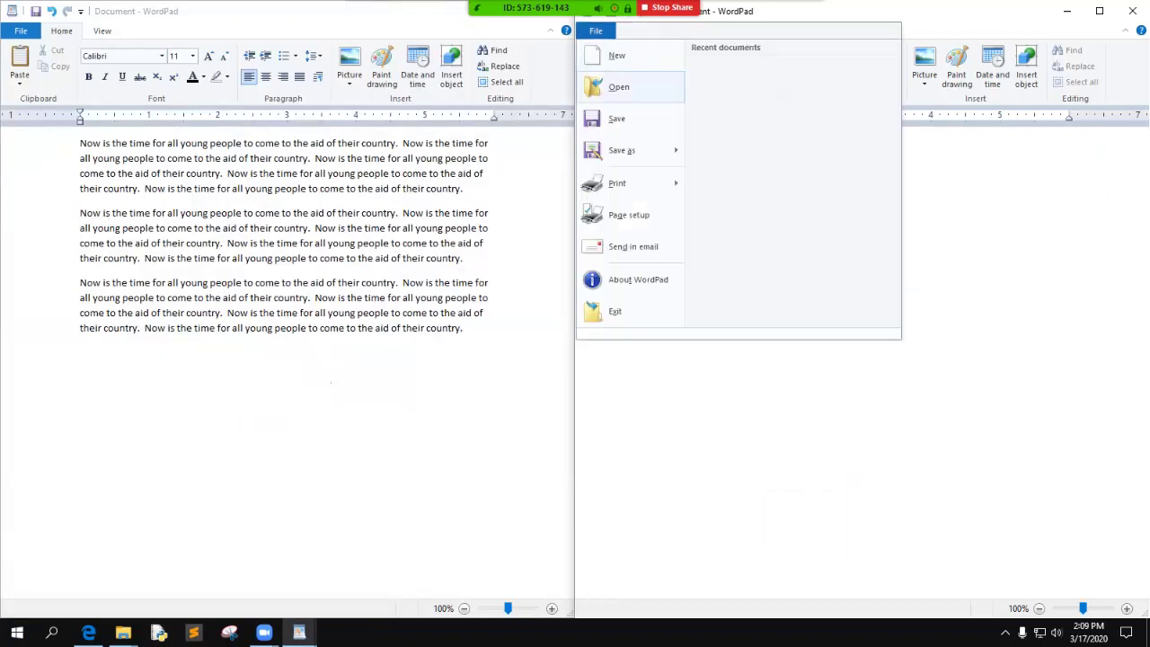
click(621, 150)
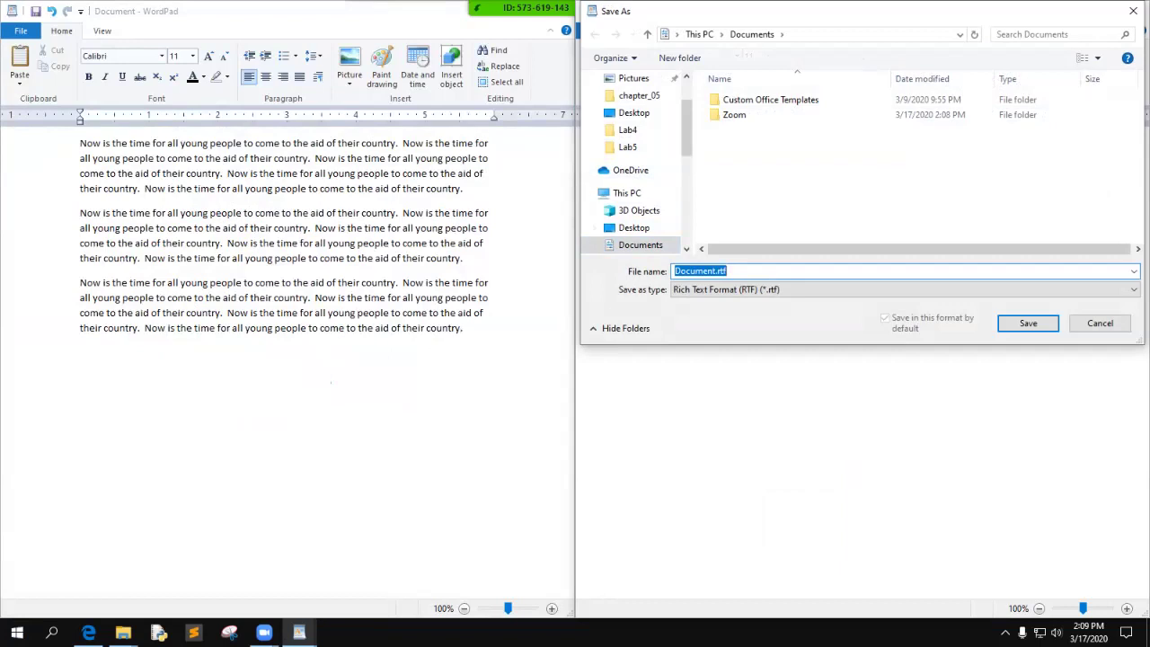
text(Text)
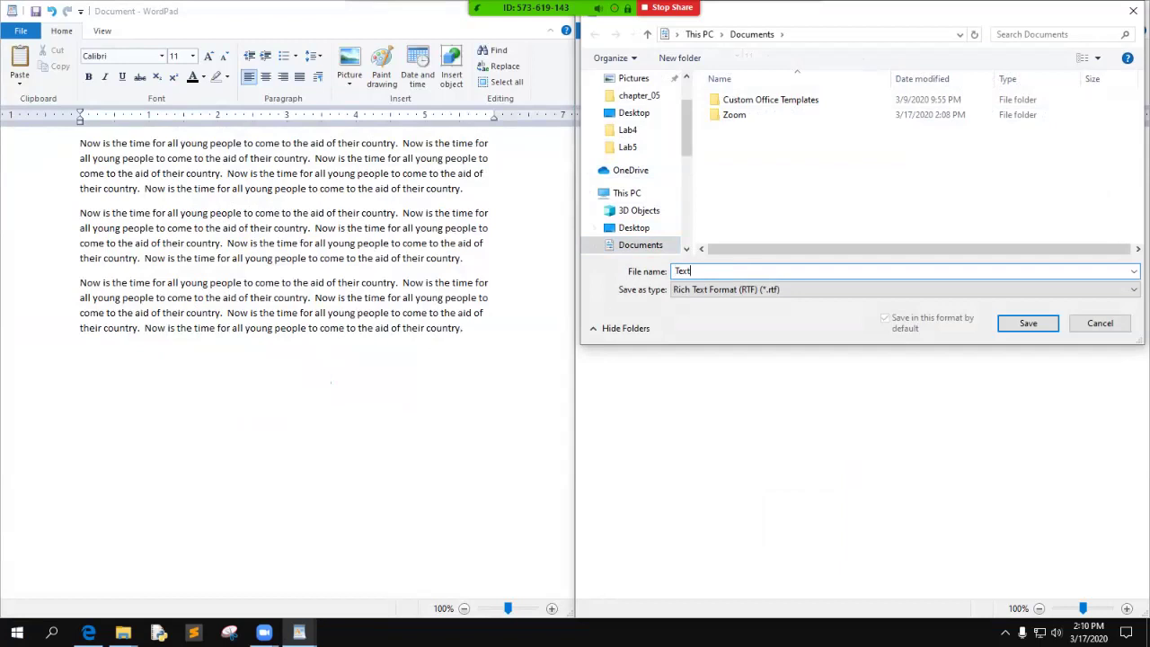
text(-)
text(See)
text(ection)
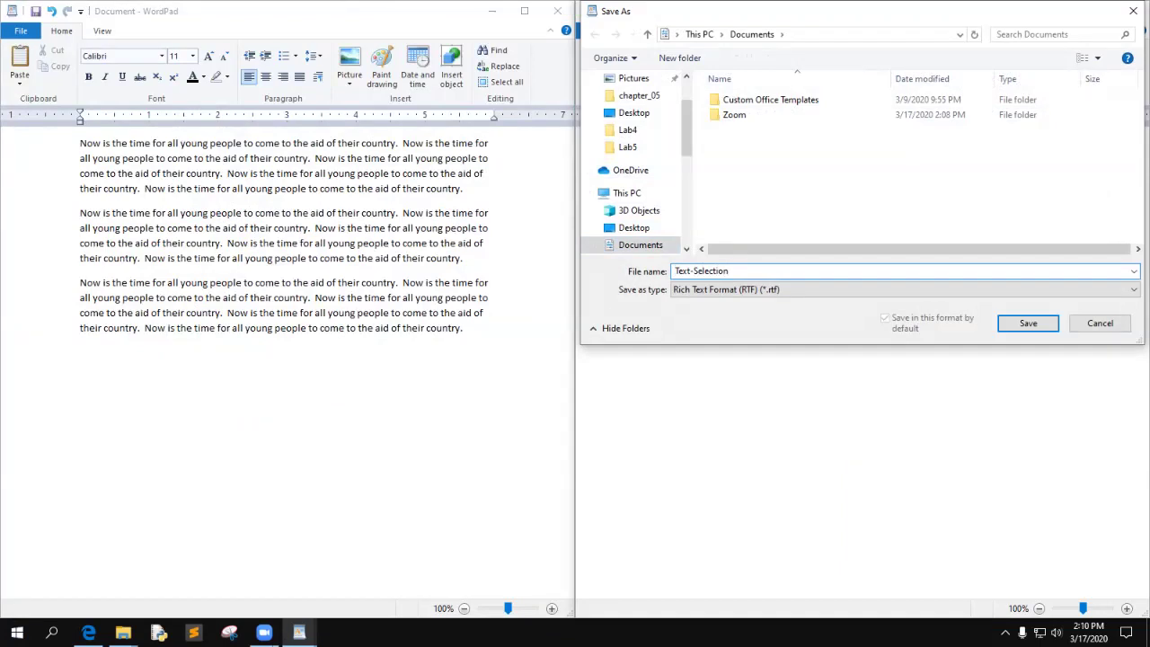
text( Techniques)
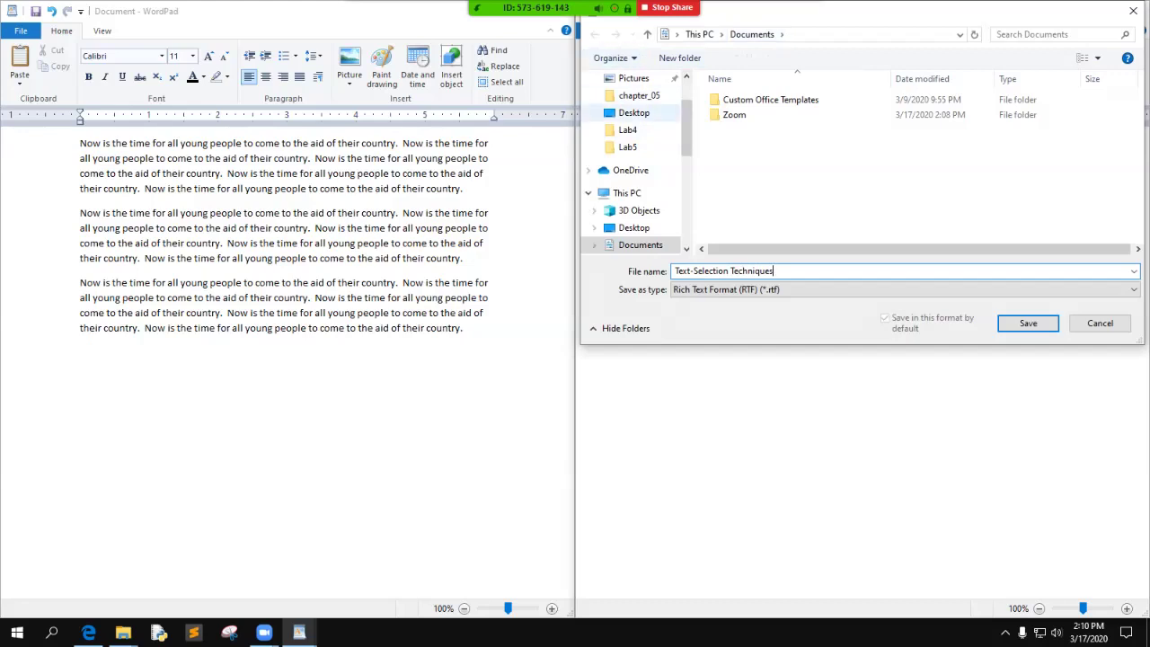
click(633, 112)
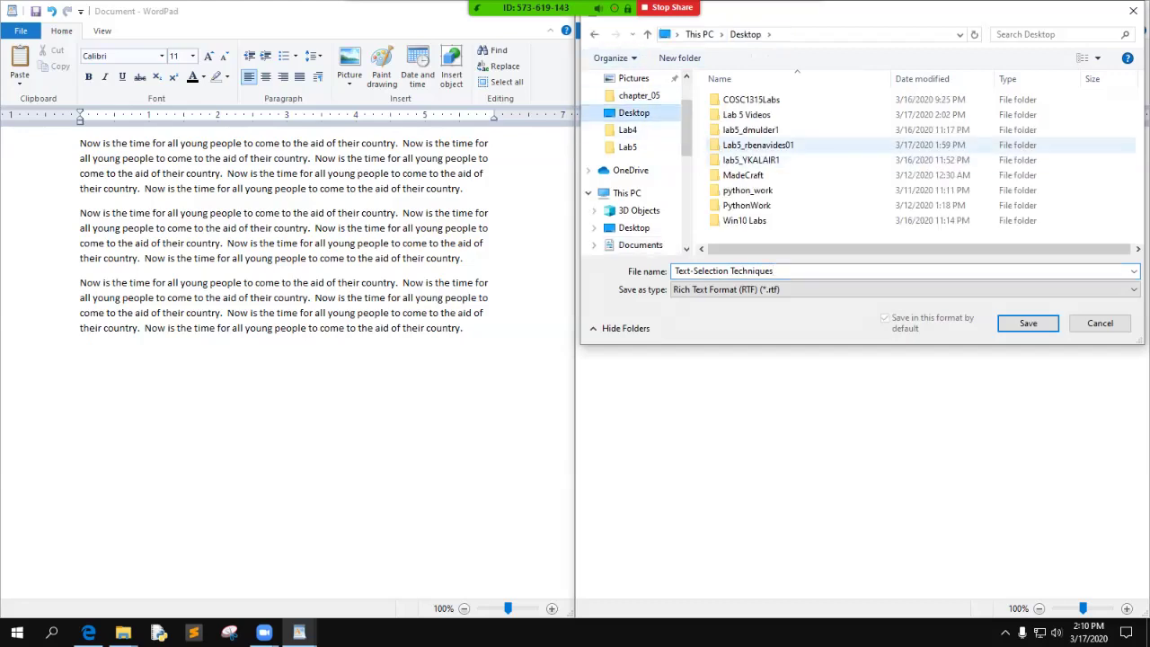
double_click(757, 145)
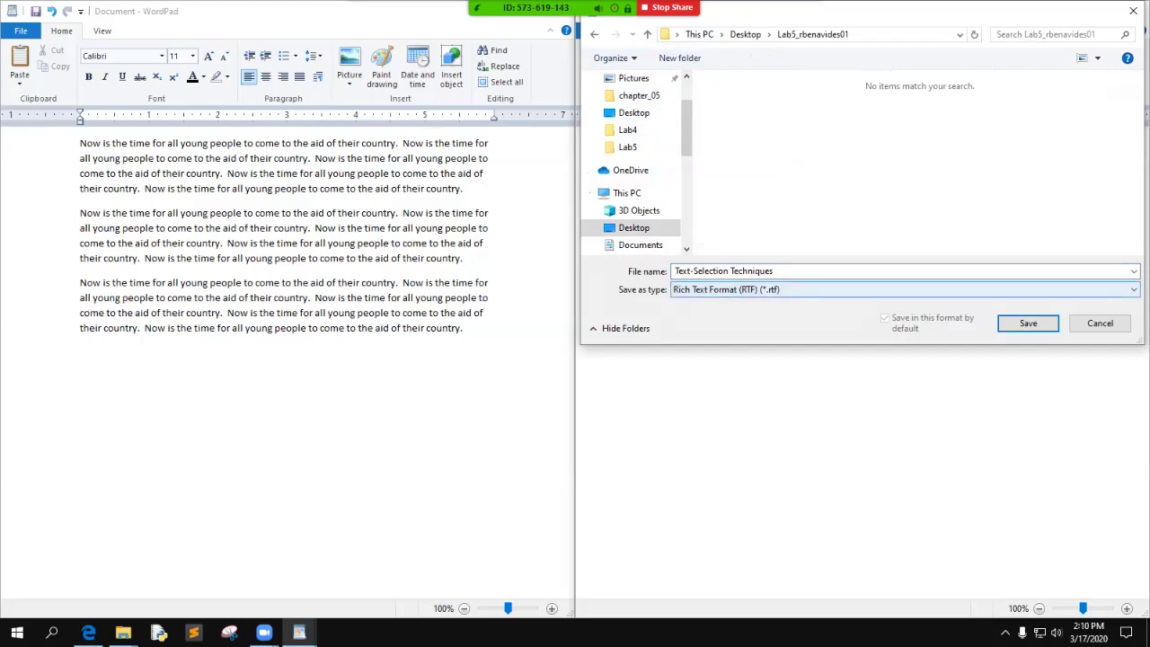
click(898, 290)
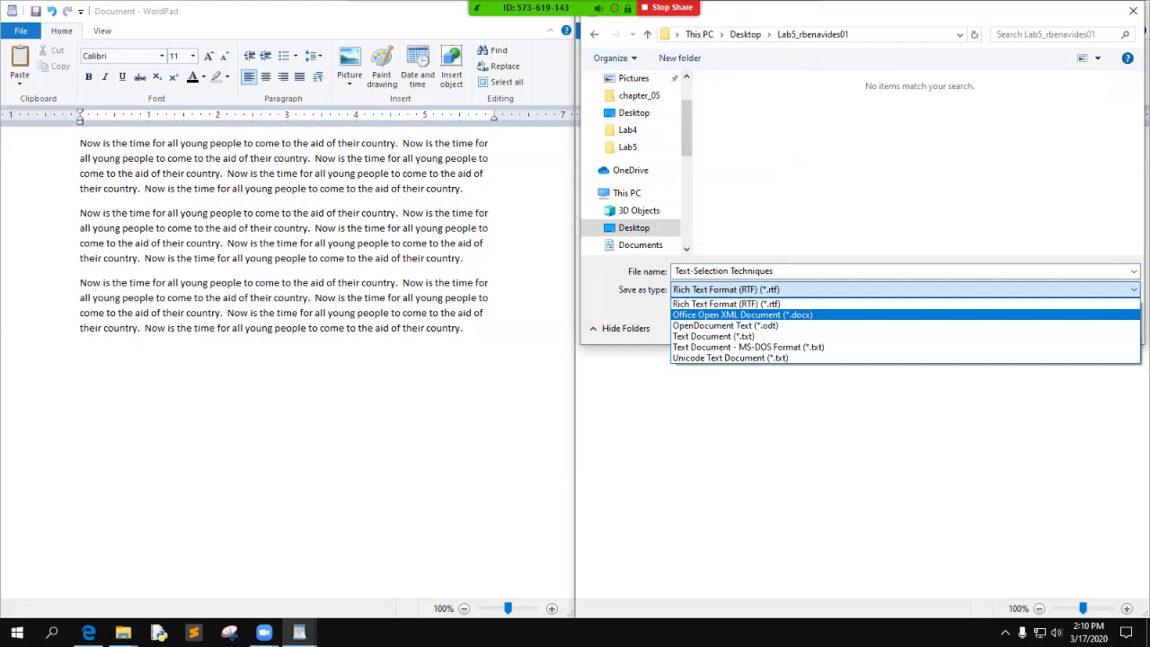
key(Return)
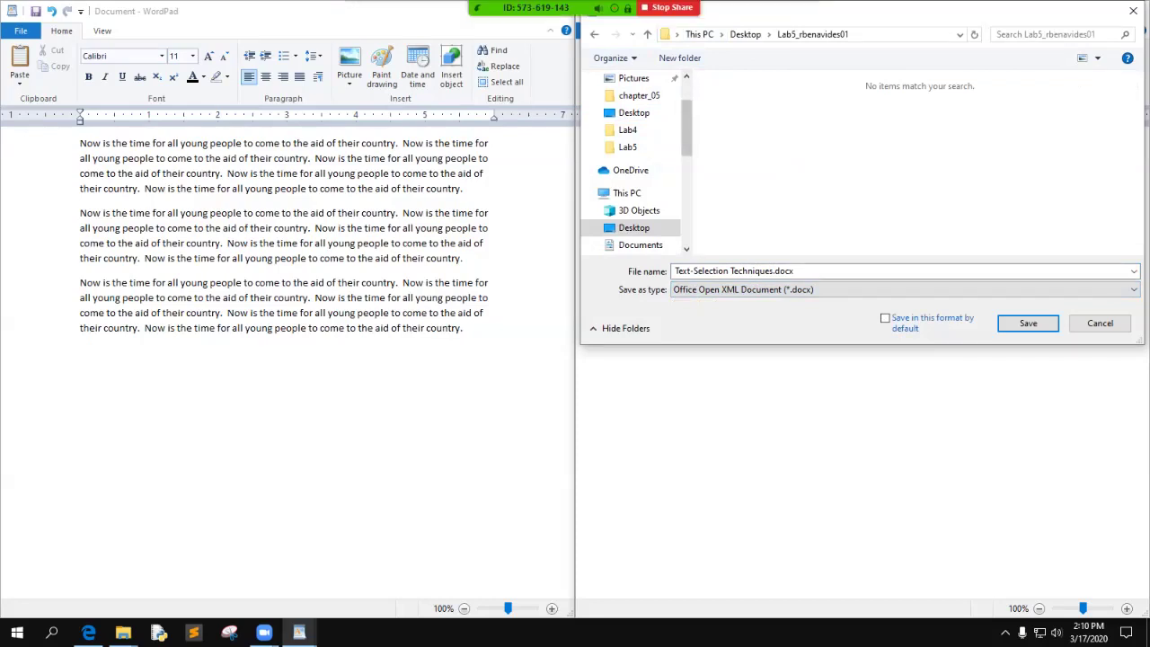
key(Return)
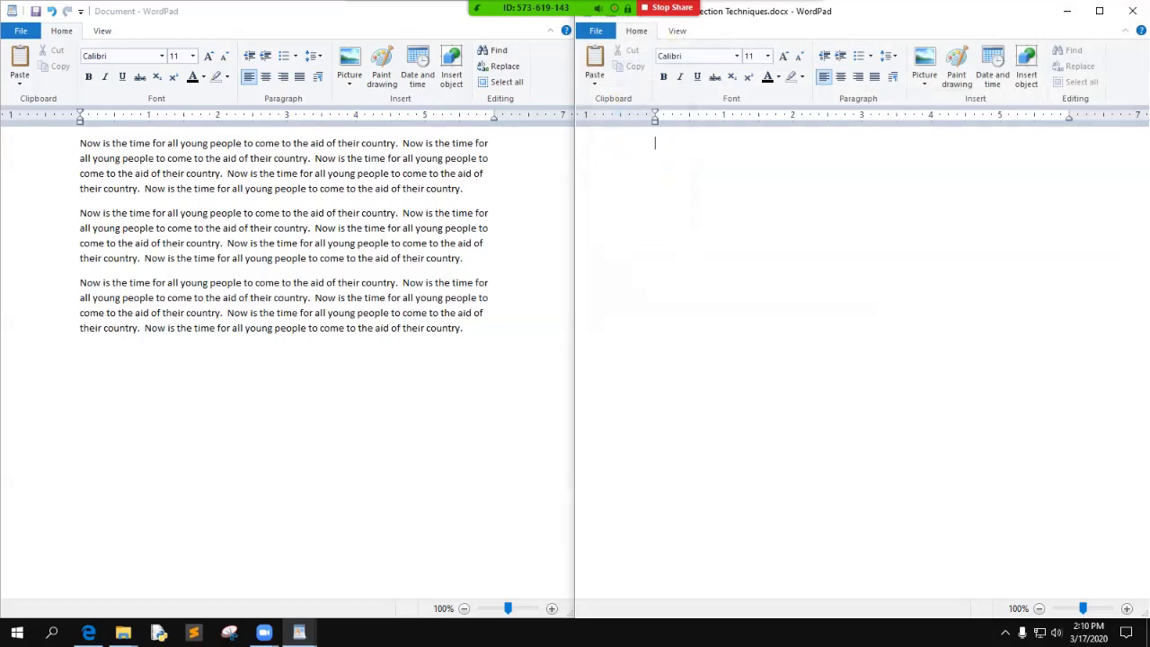
Enter the question "What are five techniques for selecting text in WordPad?" on the first line of the Text-Selection Techniques document
key(alt+Tab)
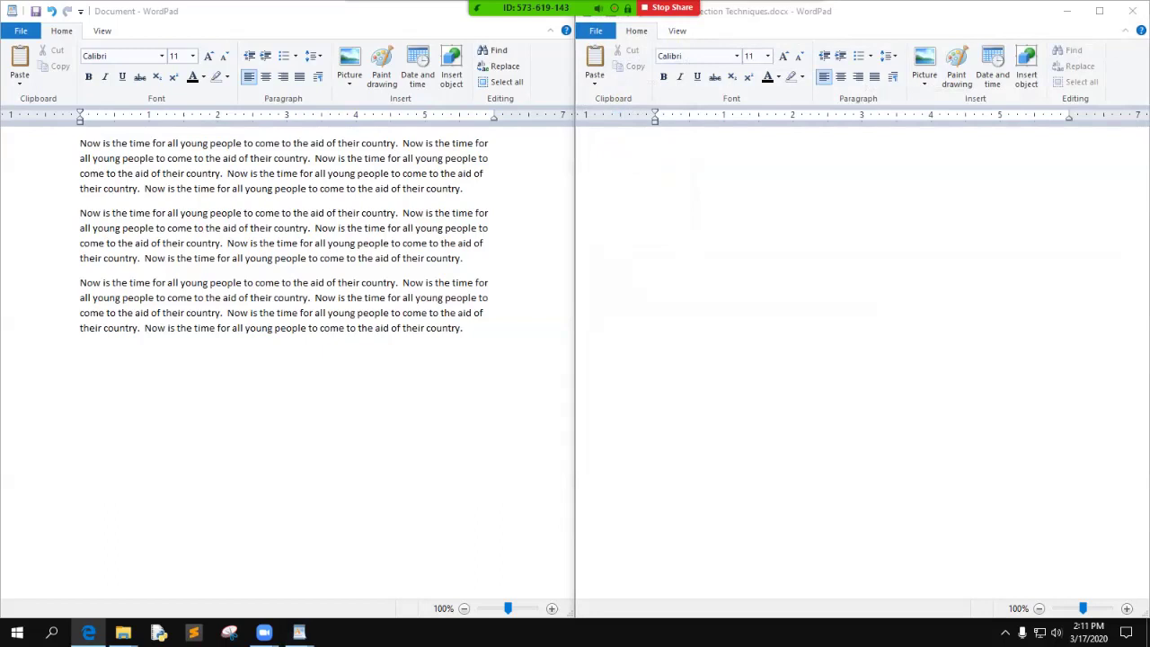
click(655, 143)
text(What are five techniques for selecting text in WordPad?)
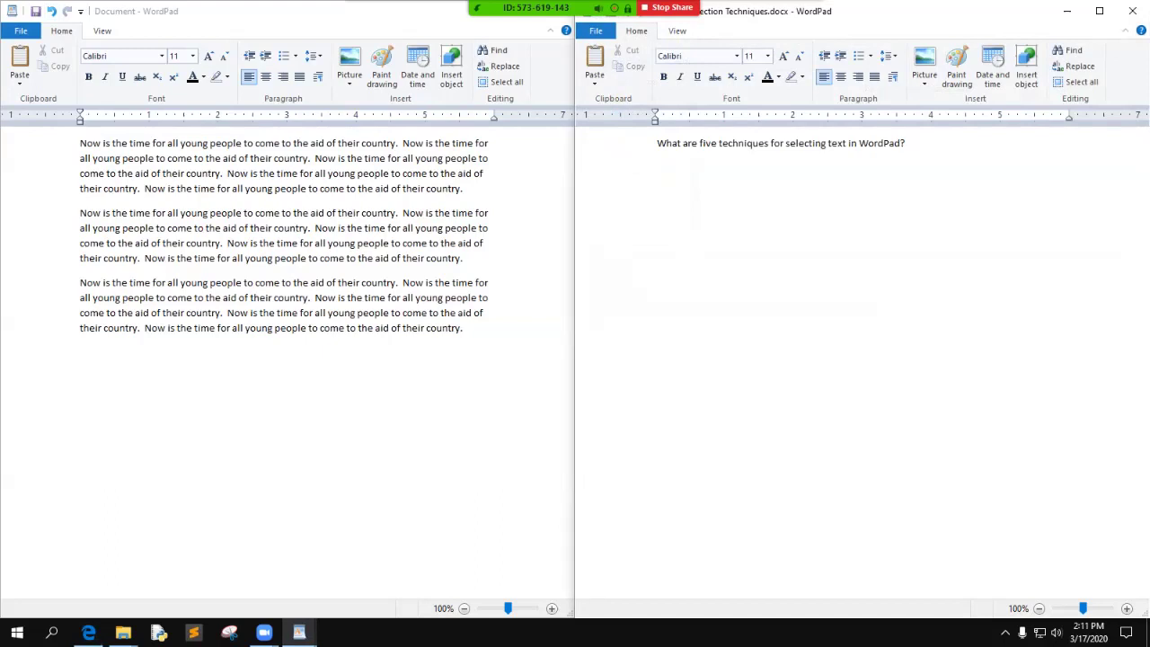
Set the font size of the question to 20 and place the cursor at its end
key(ctrl+a)
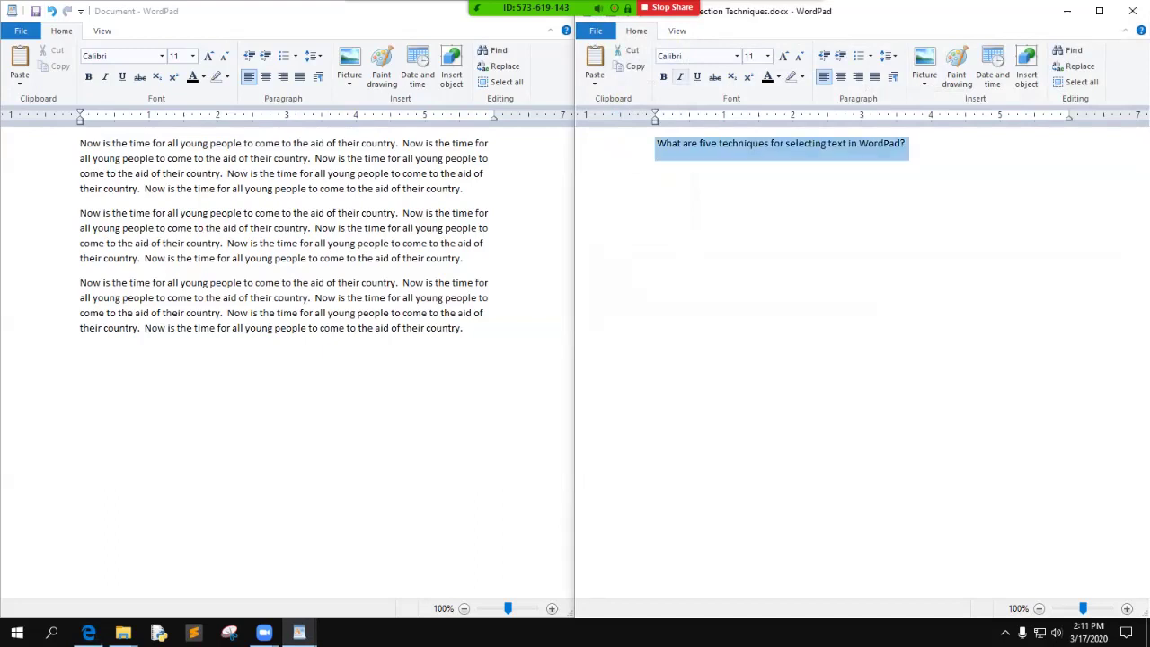
click(768, 56)
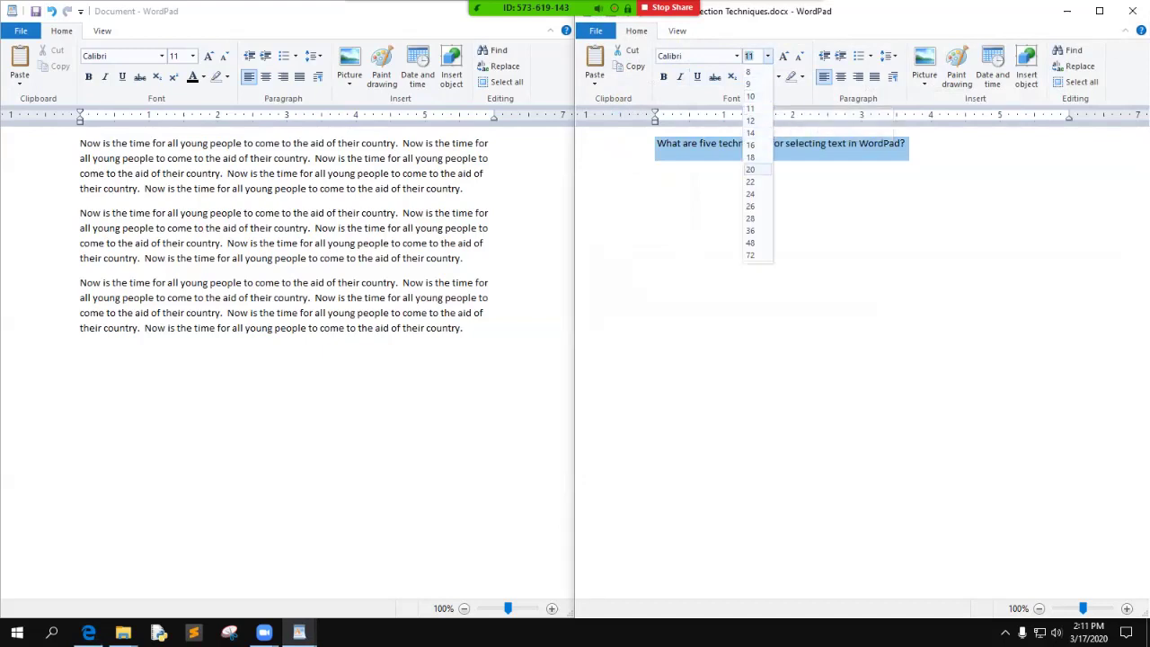
click(751, 170)
click(745, 177)
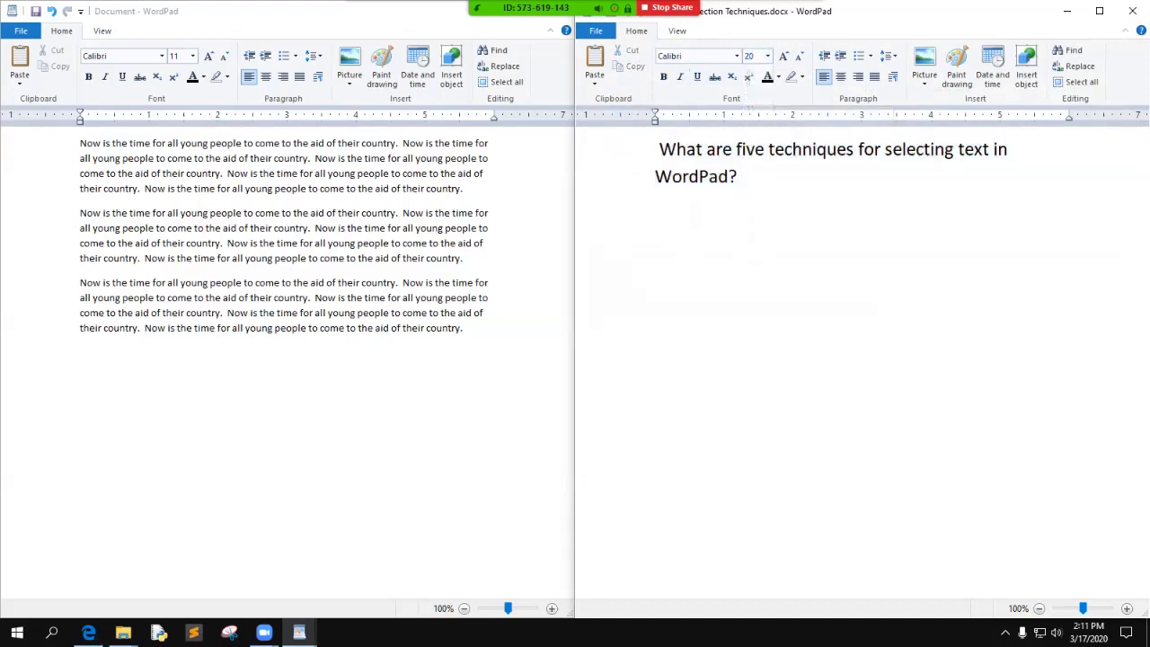
On a new line below the question, write "1.) To select one character at at time, hold down Shift and then"
key(Return)
key(alt+Tab)
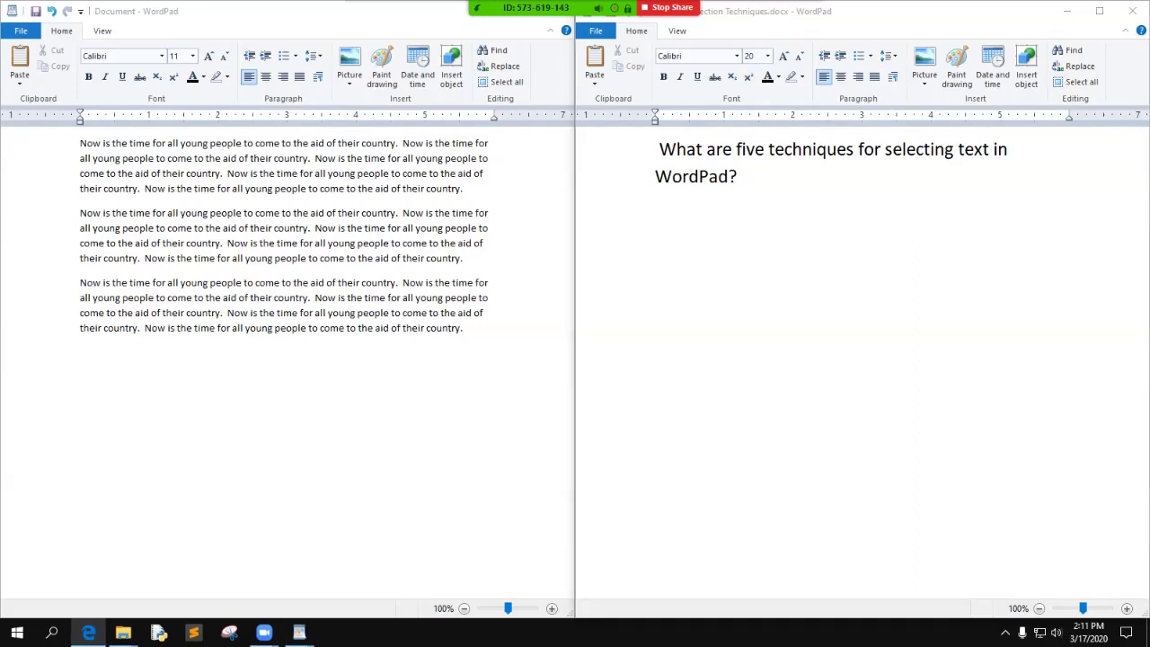
click(654, 212)
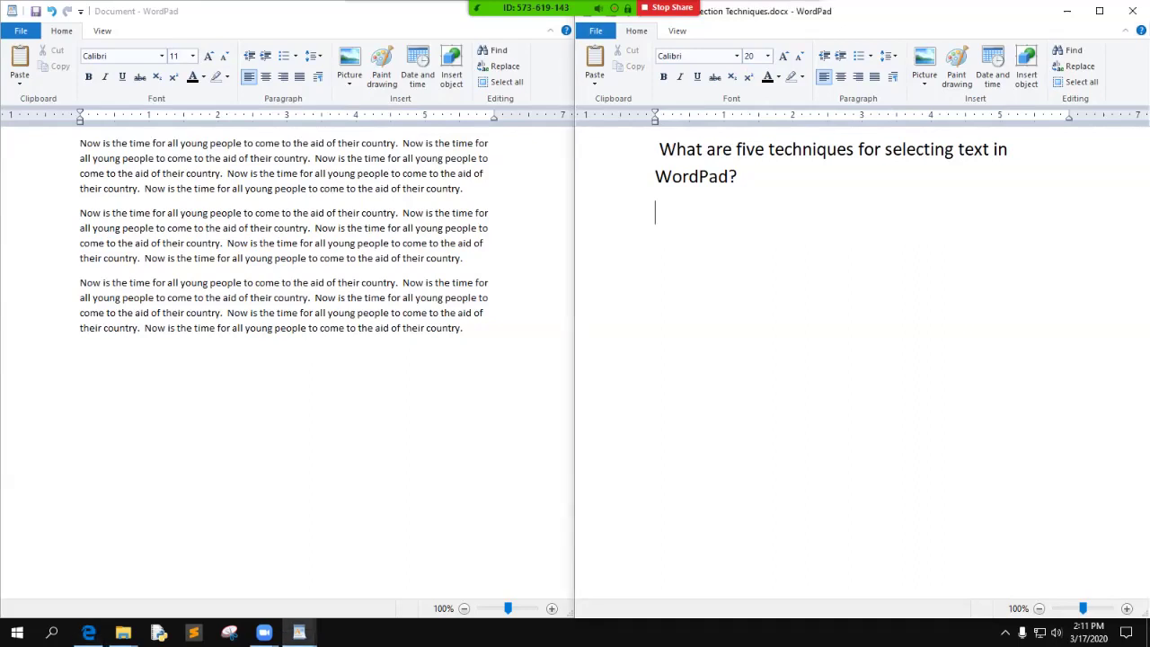
text(1.) To sel)
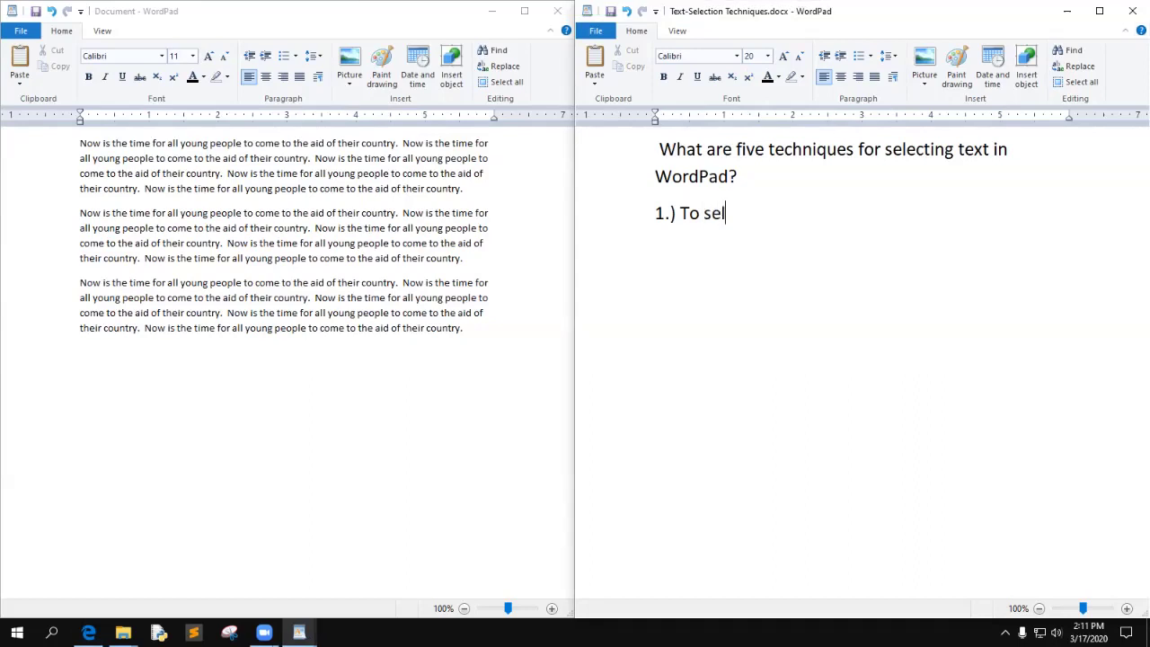
text(ect one character )
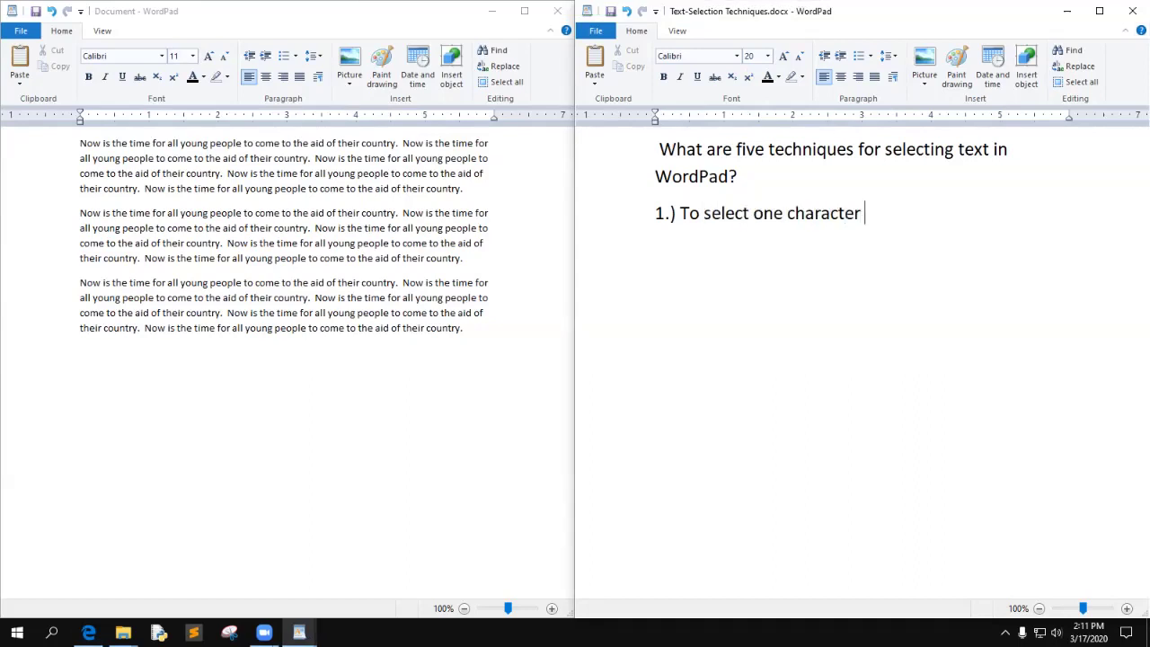
text(at at time, )
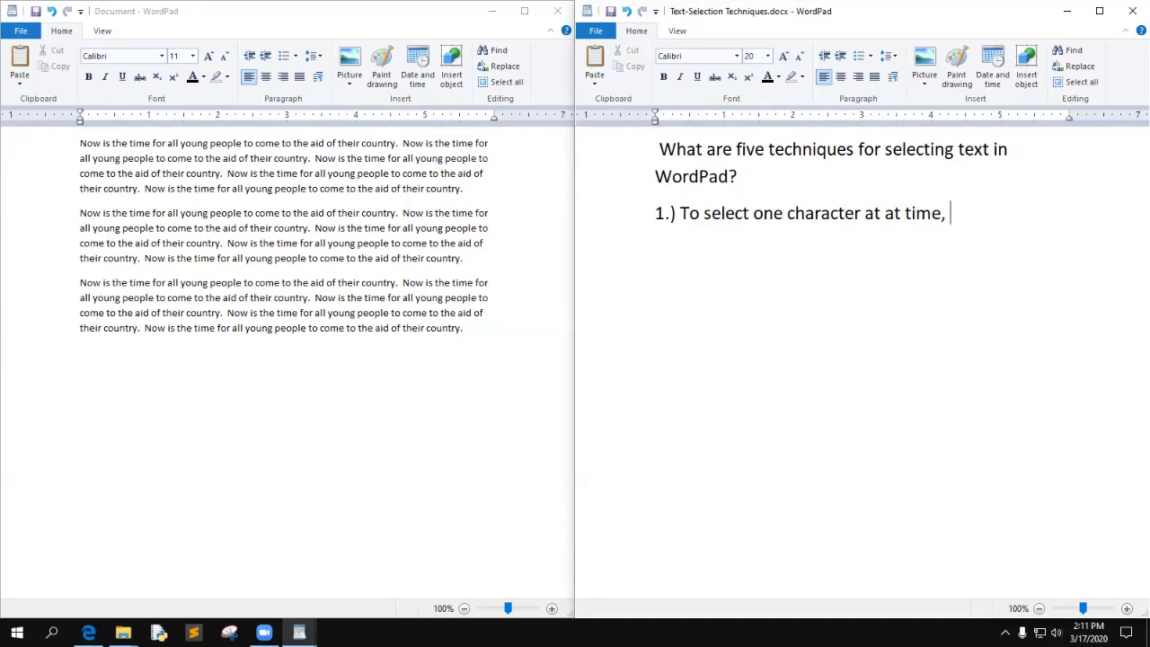
text(hold donw)
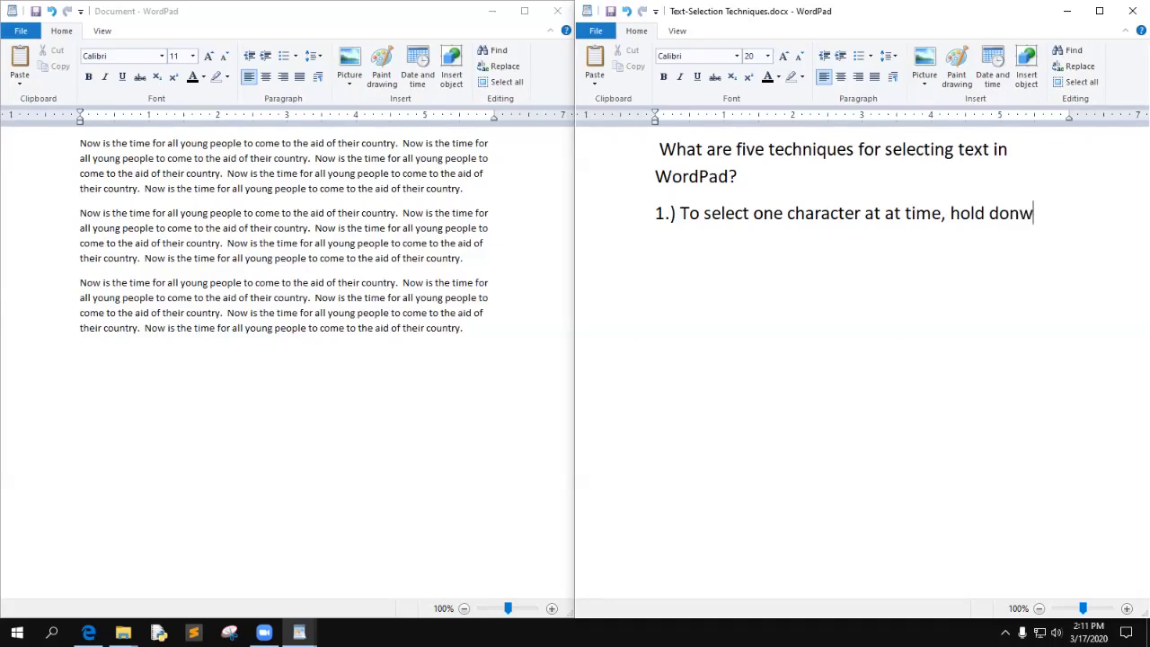
key(BackSpace)
key(BackSpace)
key(BackSpace)
text(own Shift and then)
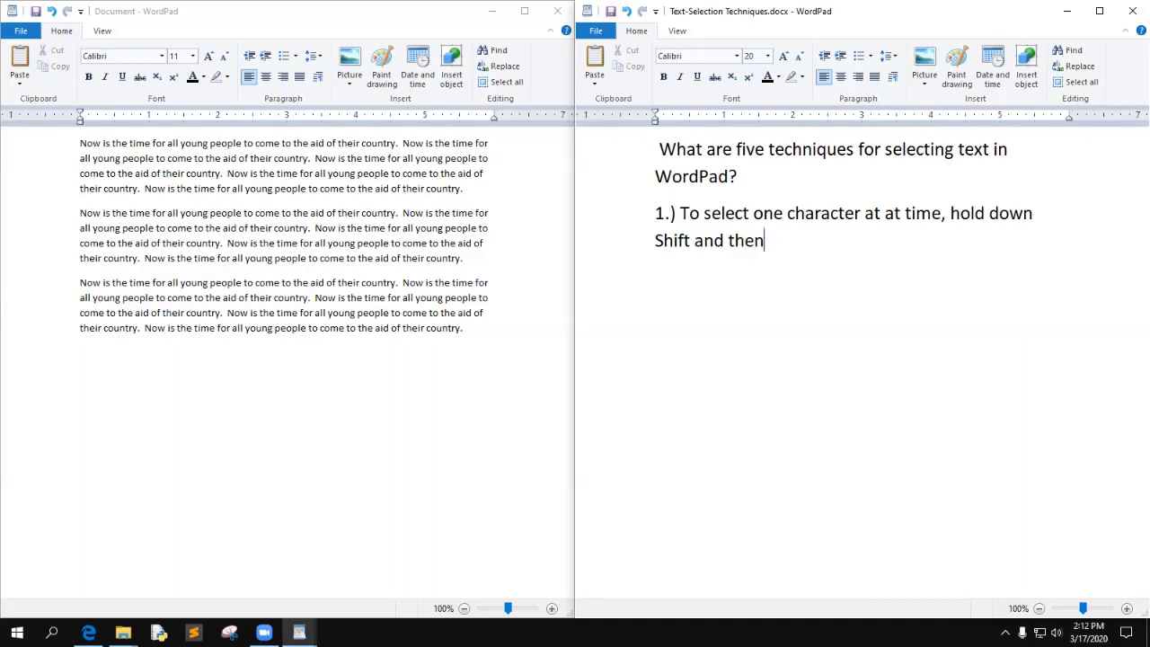
Complete the first answer with "use the left and right arrow keys."
text( use the lef)
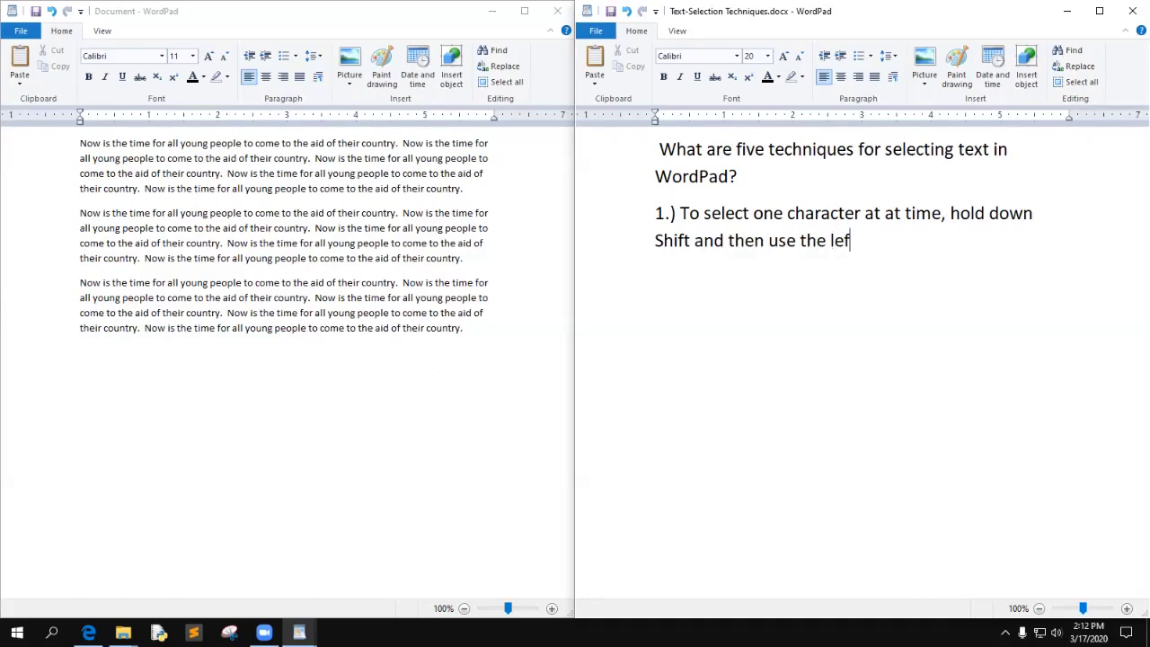
text(t and rifght)
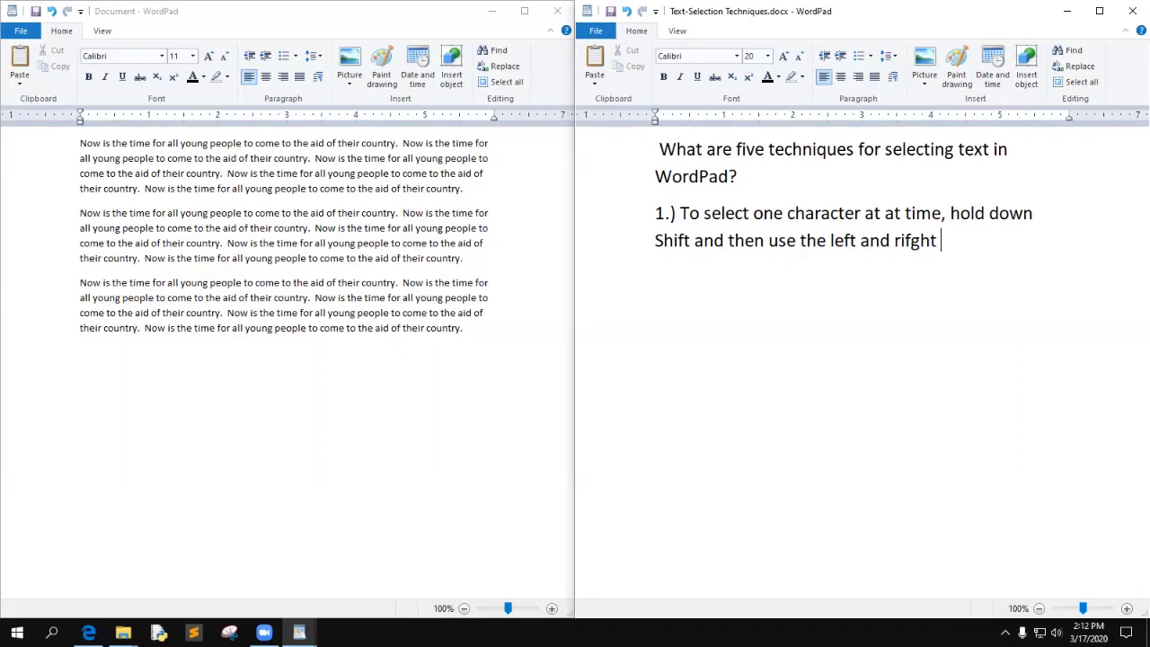
key(BackSpace)
key(BackSpace)
key(BackSpace)
key(BackSpace)
key(BackSpace)
text(ight arrow keys)
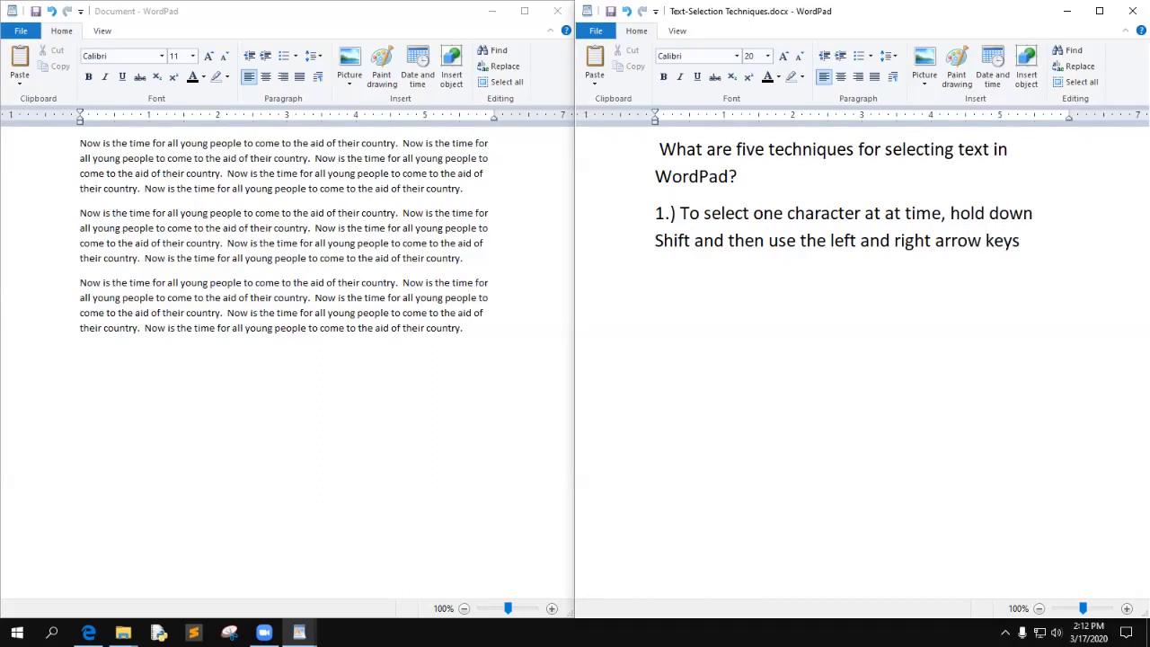
text(.)
On a new line below the first answer, write "2.) To move through your text one word at"
key(Return)
text(2.) )
text(To mov)
text(t)
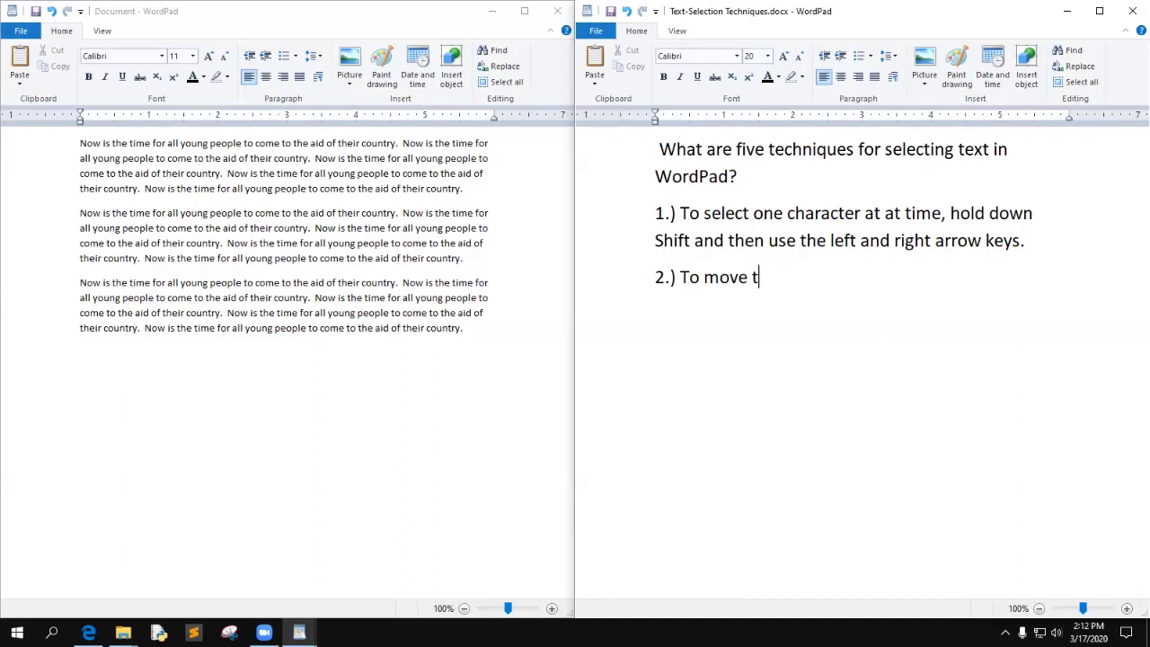
text(hrough your text one work)
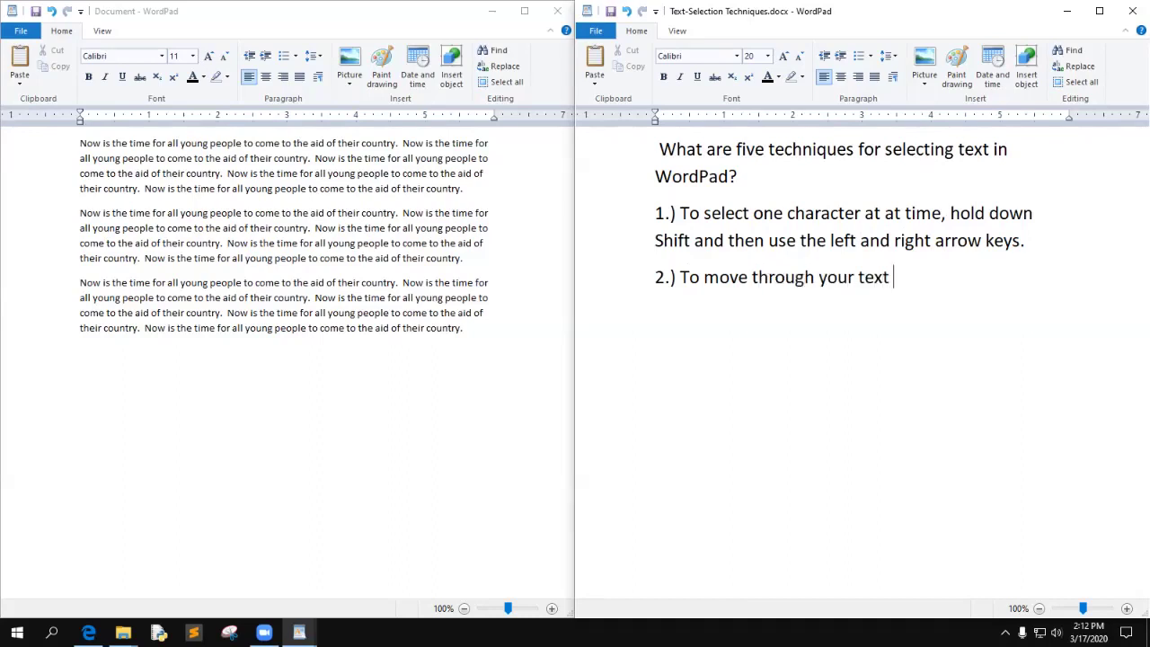
text(d)
key(BackSpace)
key(BackSpace)
text(d at )
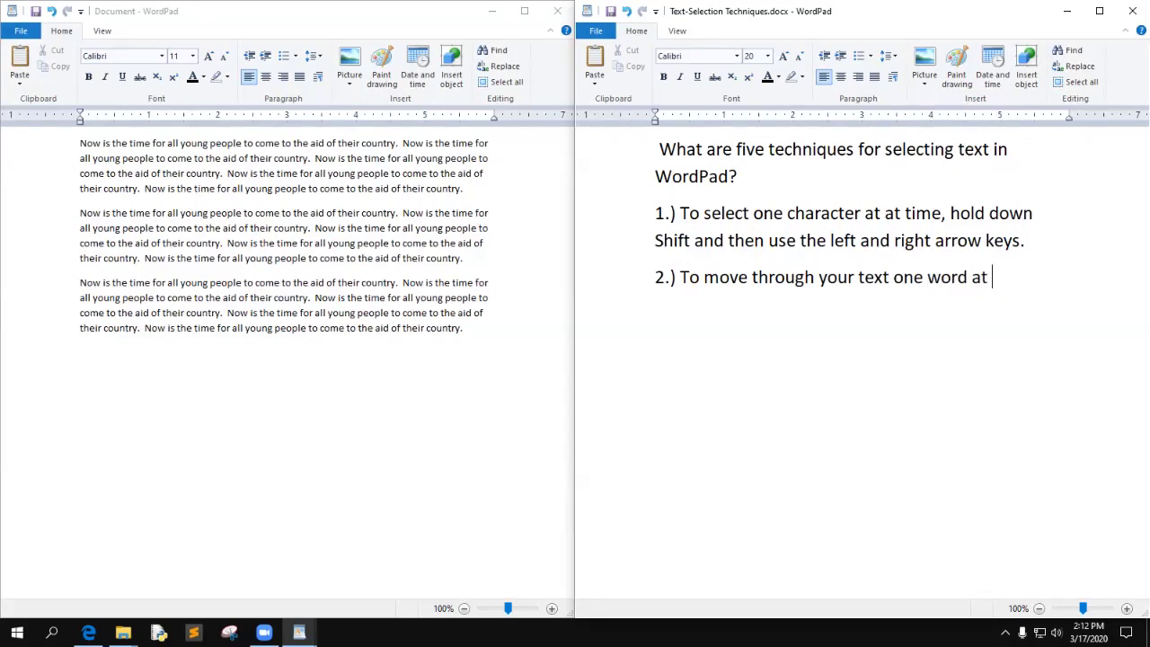
Complete the second answer with "at time, press Control + Arrow keys. Add shift to highlight."
text(at time, press Con)
key(BackSpace)
key(BackSpace)
text(ontrol +)
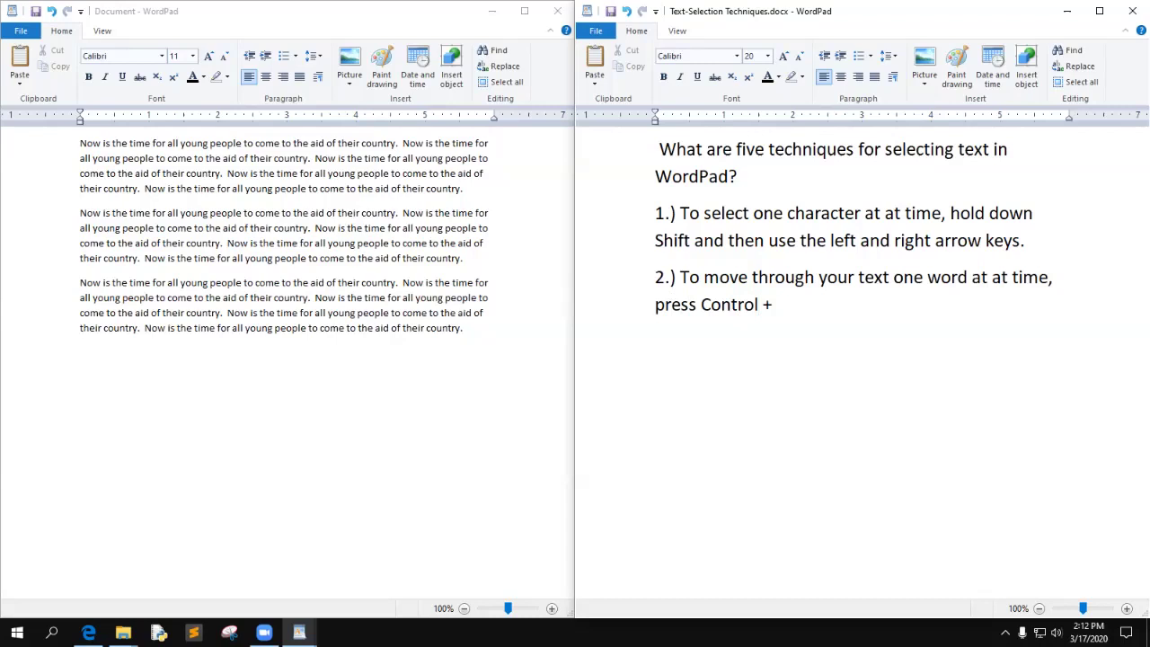
text(Arrow)
text( ye)
key(BackSpace)
key(BackSpace)
text(keys.  )
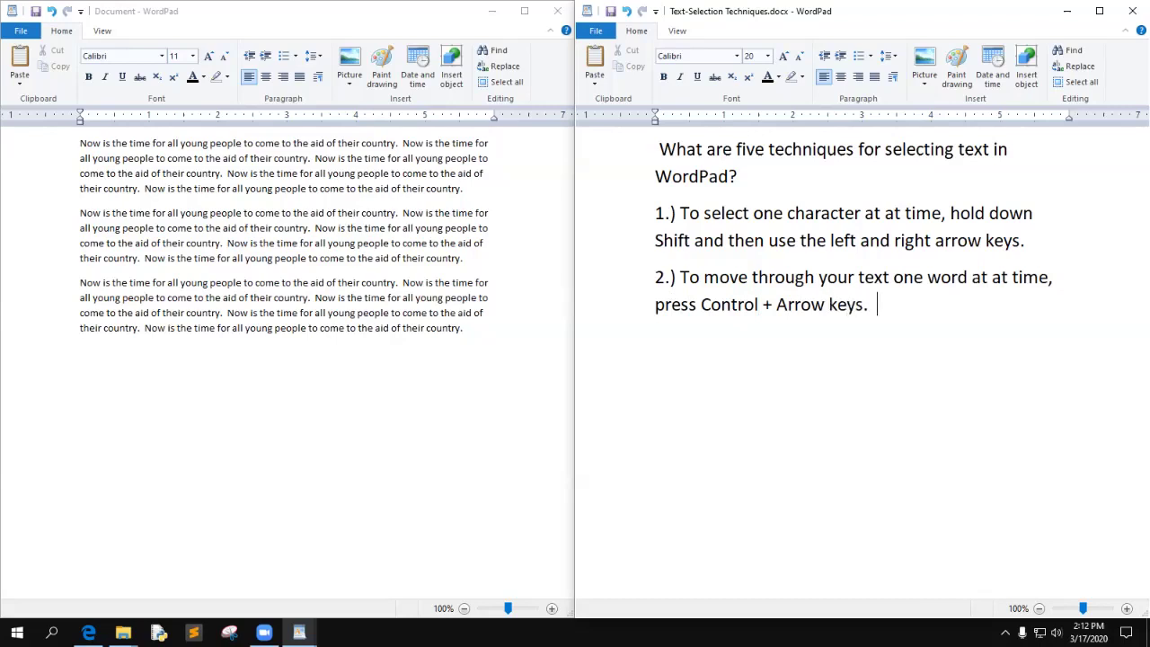
text(Add shift to)
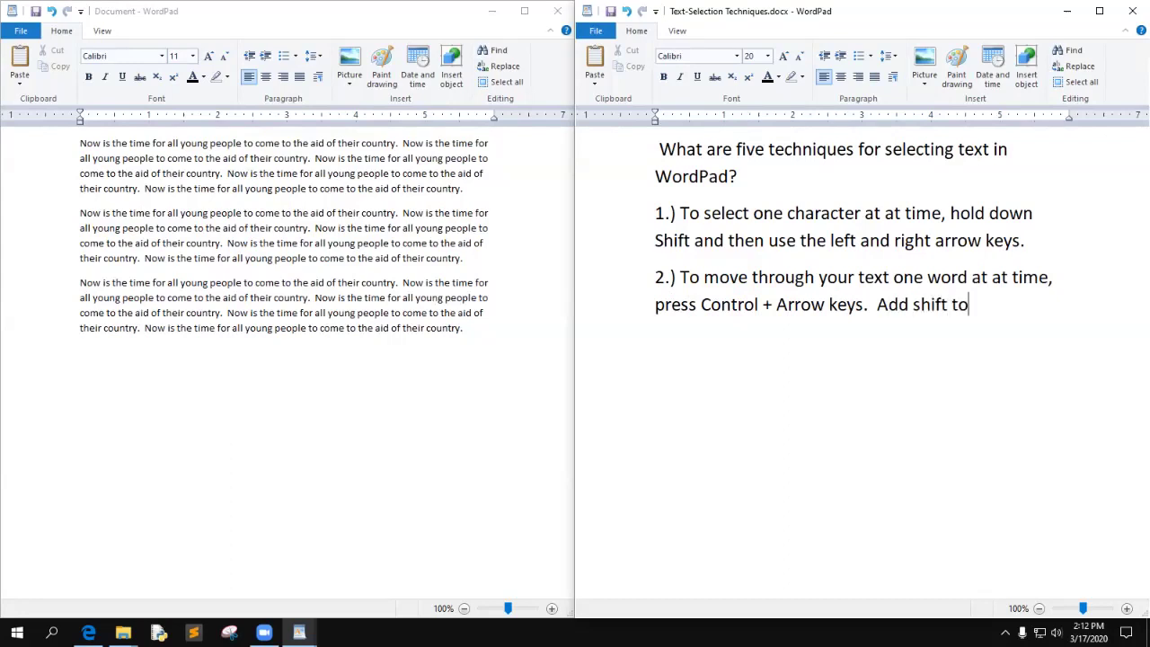
text( highlight.)
Add "3.) To move through your text one paragraph at a time, press Ctrl+, or Ctrl+.. Again, add Shift to highlight entire paragraphs in neat chunks."
key(Return)
text(3.))
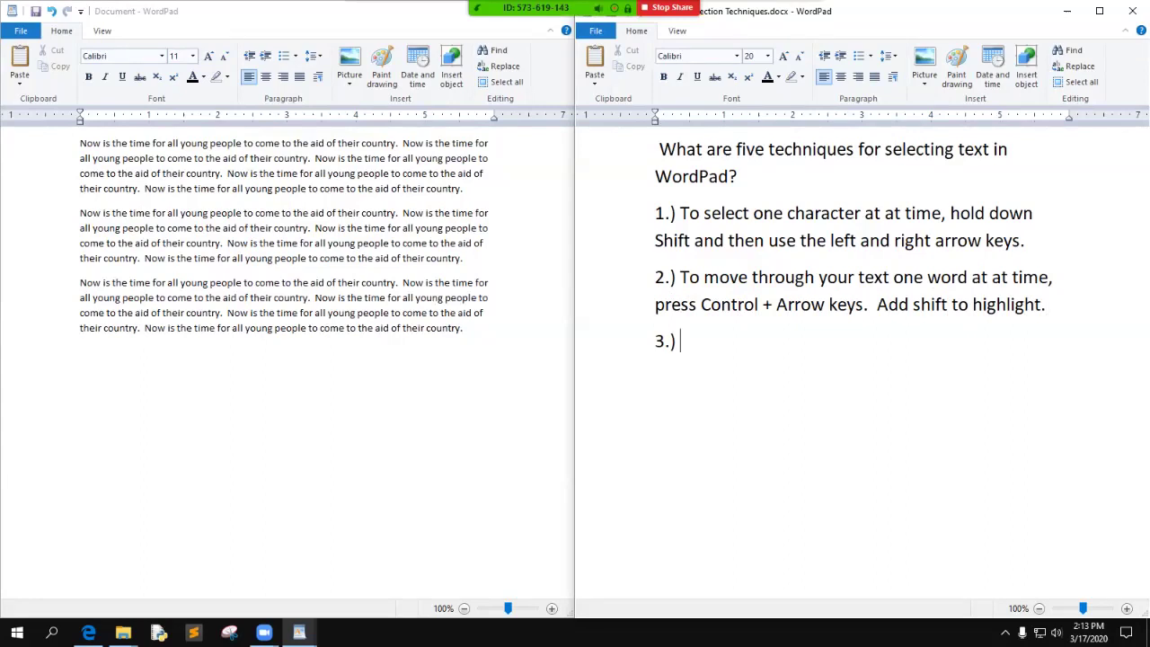
key(alt+Tab)
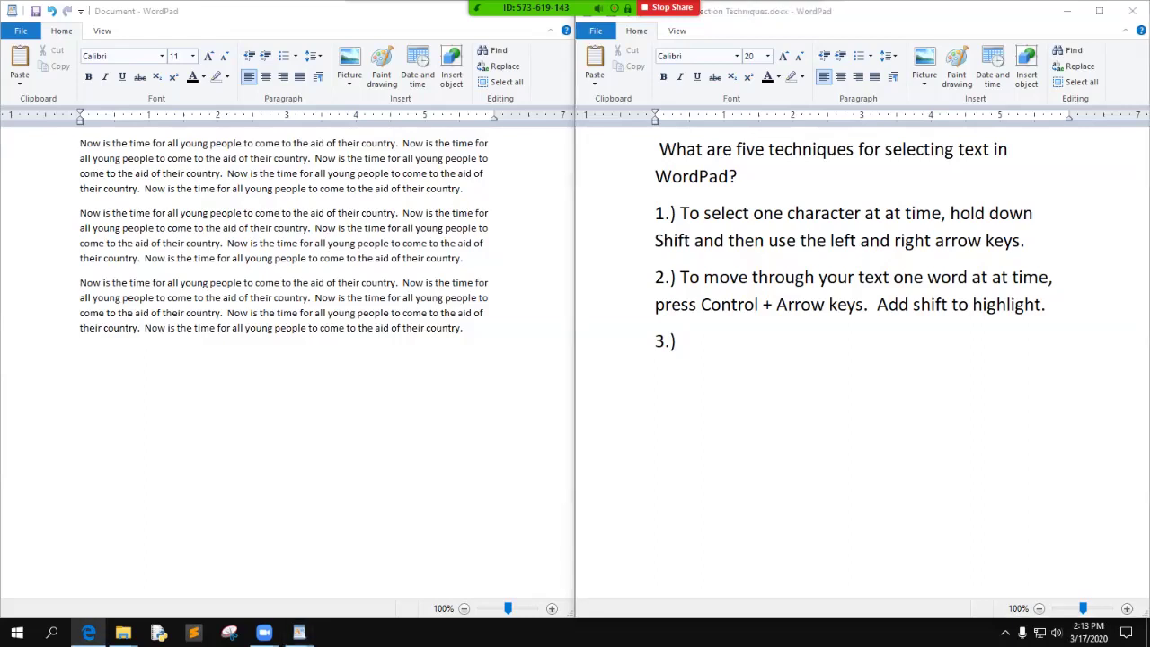
key(alt+Tab)
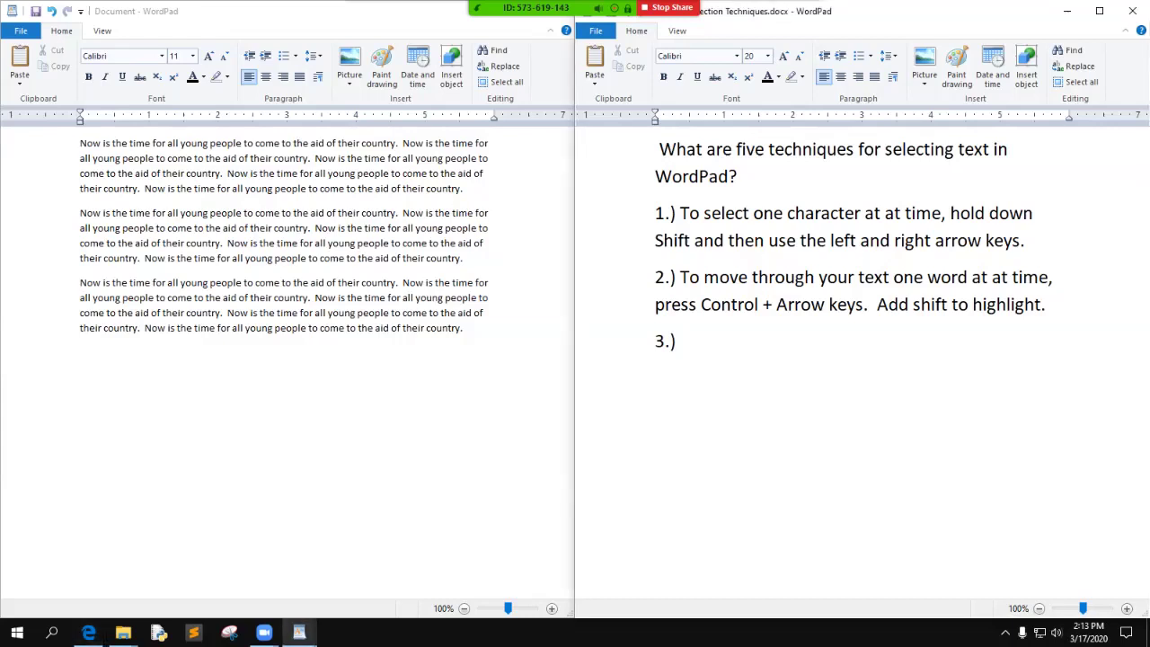
text(To move through your text one paragraph at a time, press Ctrl+, or Ctrl+.. Again, add Shift to highlight entire paragraphs in neat chunks.)
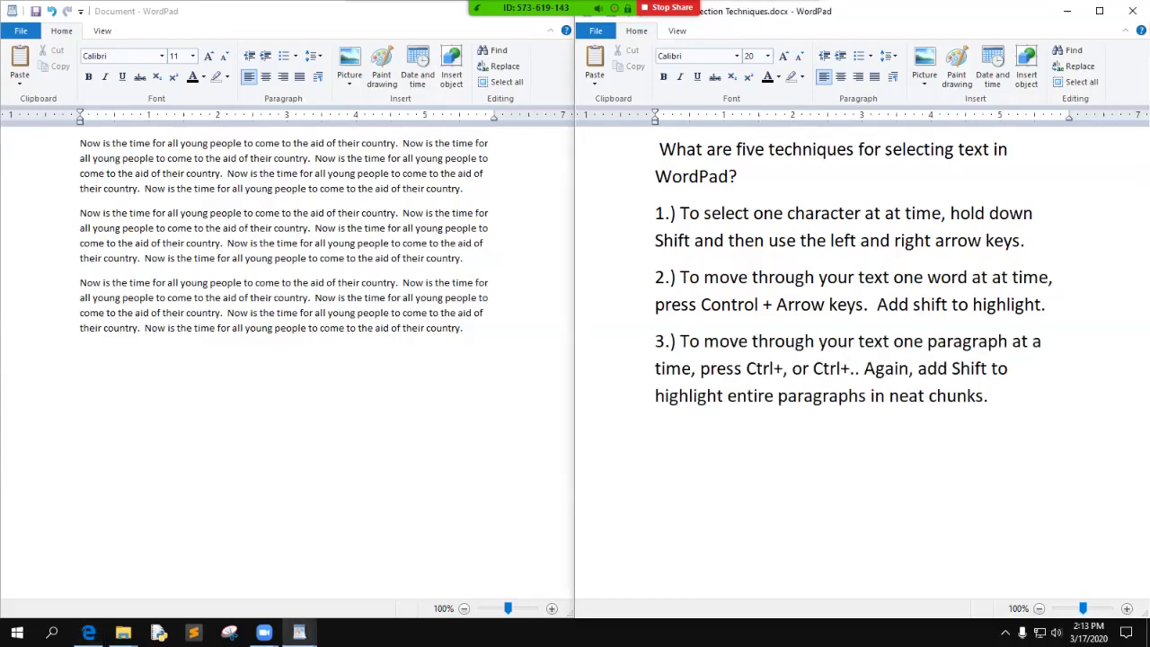
Add answer "4.)" on selecting one line at a time with Shift and reaching the current line's beginning or end with the Home or End keys
key(Return)
text(4.))
key(alt+Tab)
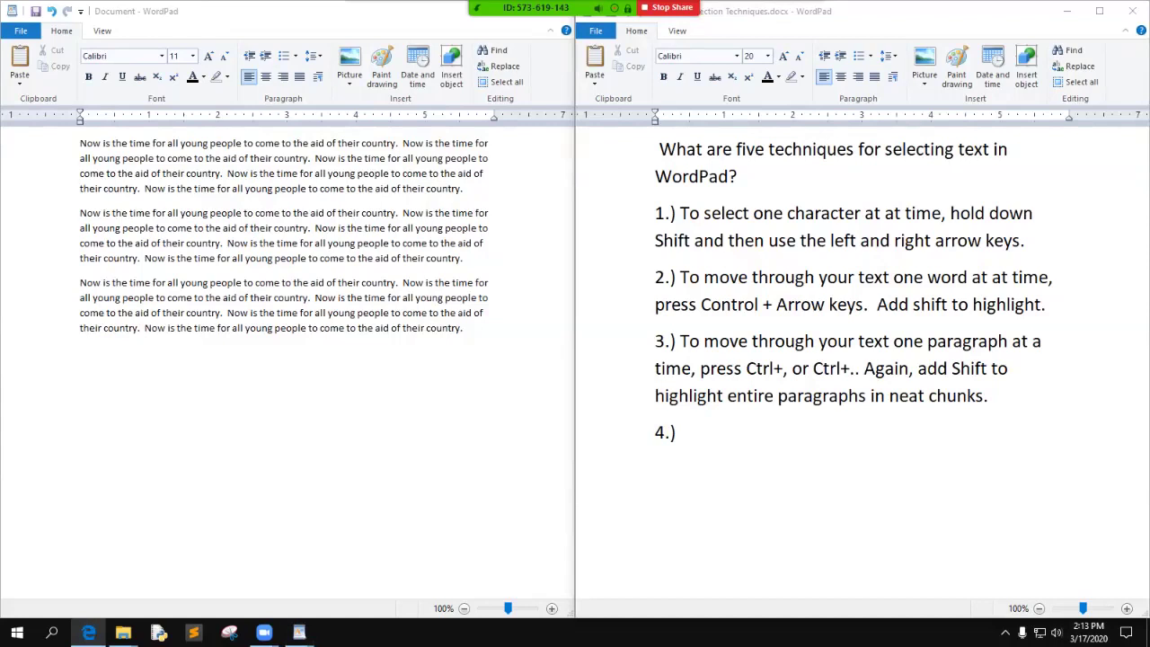
key(alt+Tab)
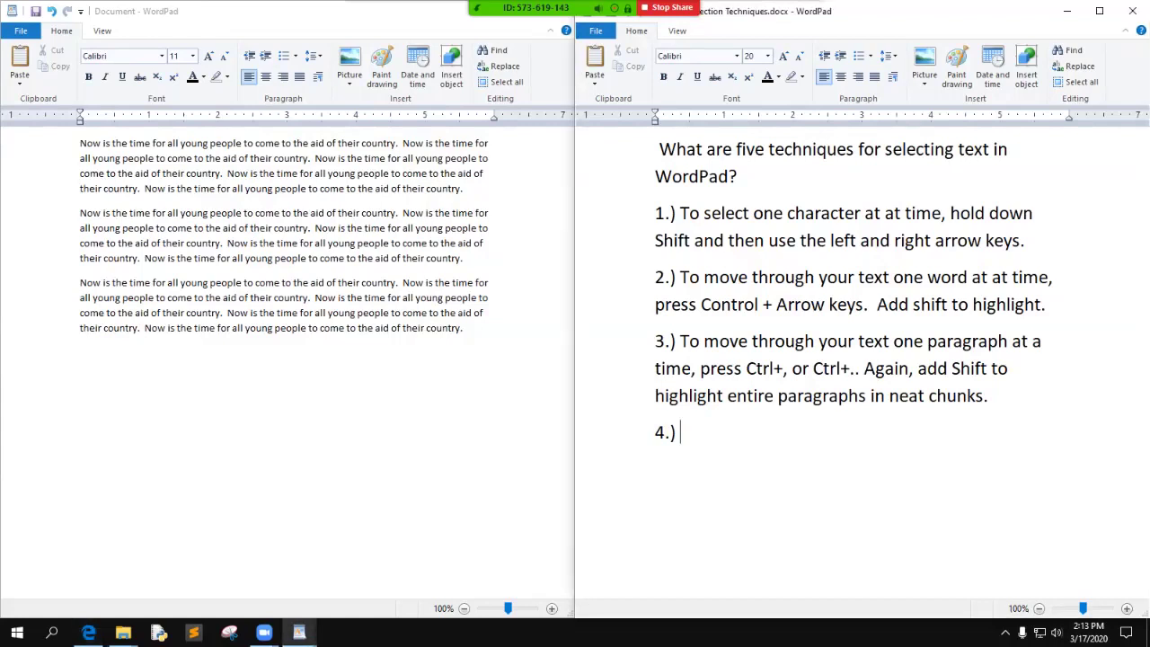
text(To select one line at a time, use Shift+, and Shift+.. To move the insertion point to the beginning or end of the current line, press the Home or End keys.)
Add answer "5.)" on moving to the beginning or end of some text with Ctrl+Home or Ctrl+End, adding Shift to select the entire block
key(Return)
text(5.))
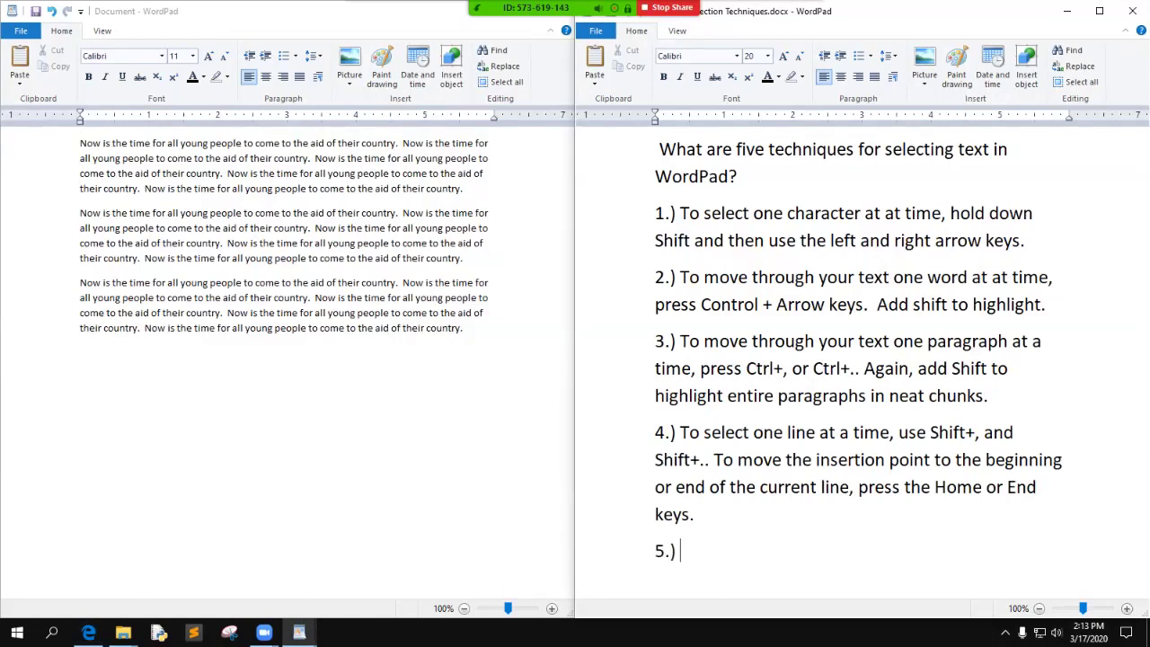
key(alt+Tab)
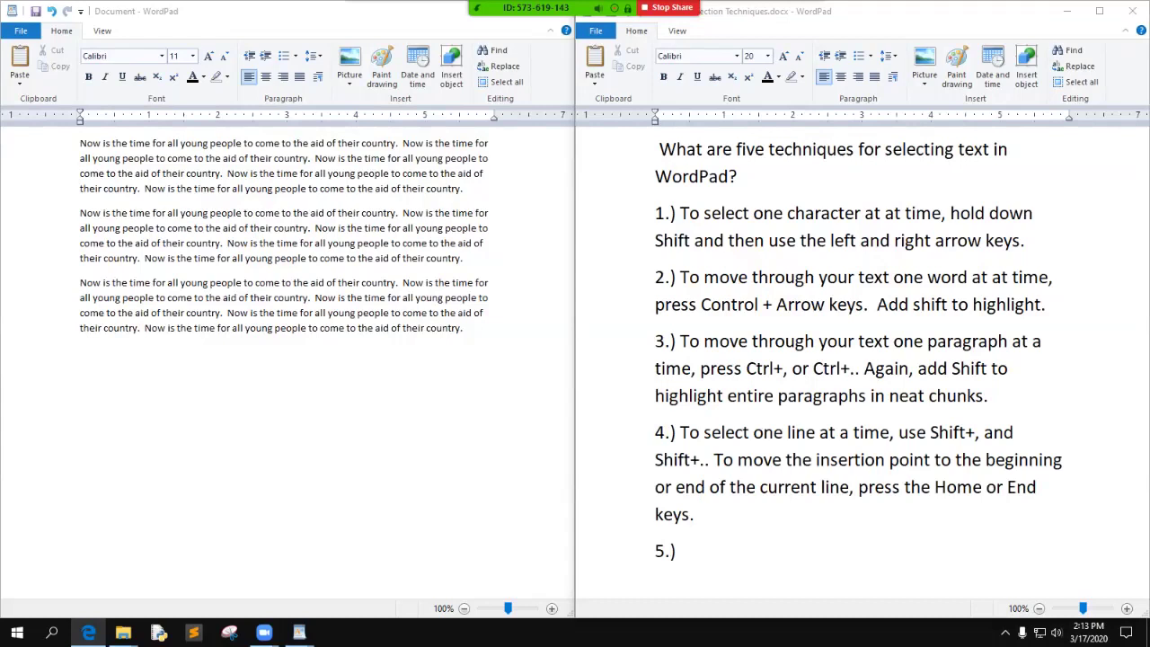
key(alt+Tab)
text(To move from your insertion point to the beginning or end of some text, press Ctrl+Home or Ctrl+End—and, yes, add Shift to select the entire block in neat keystroke.)
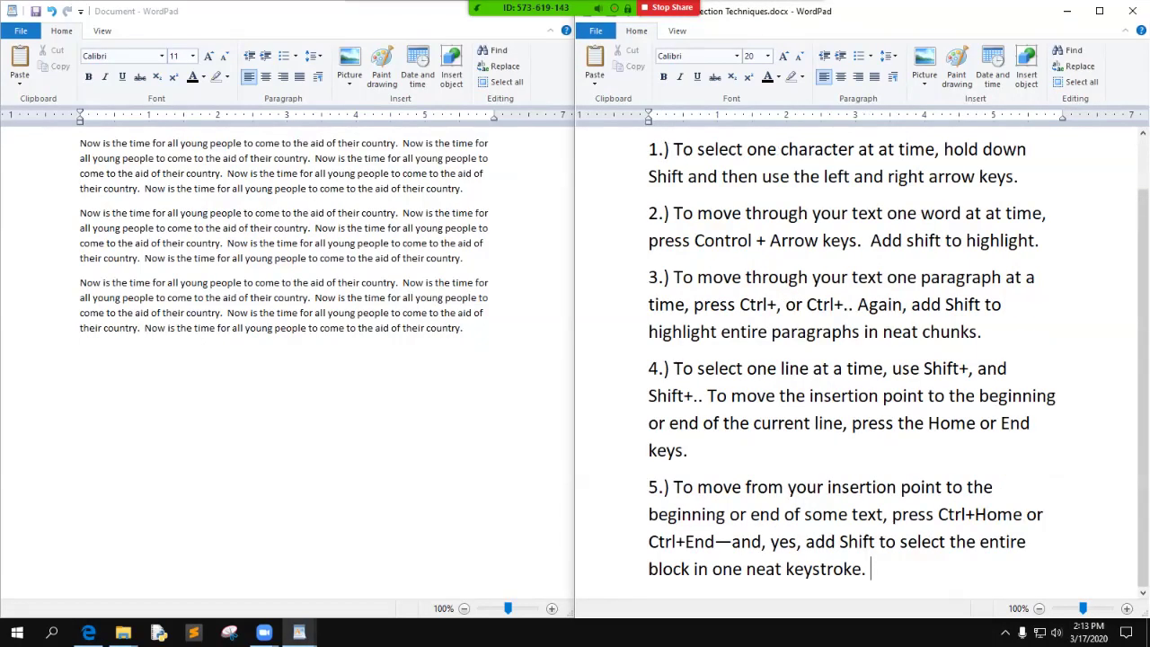
scroll(898, 360, up, 2)
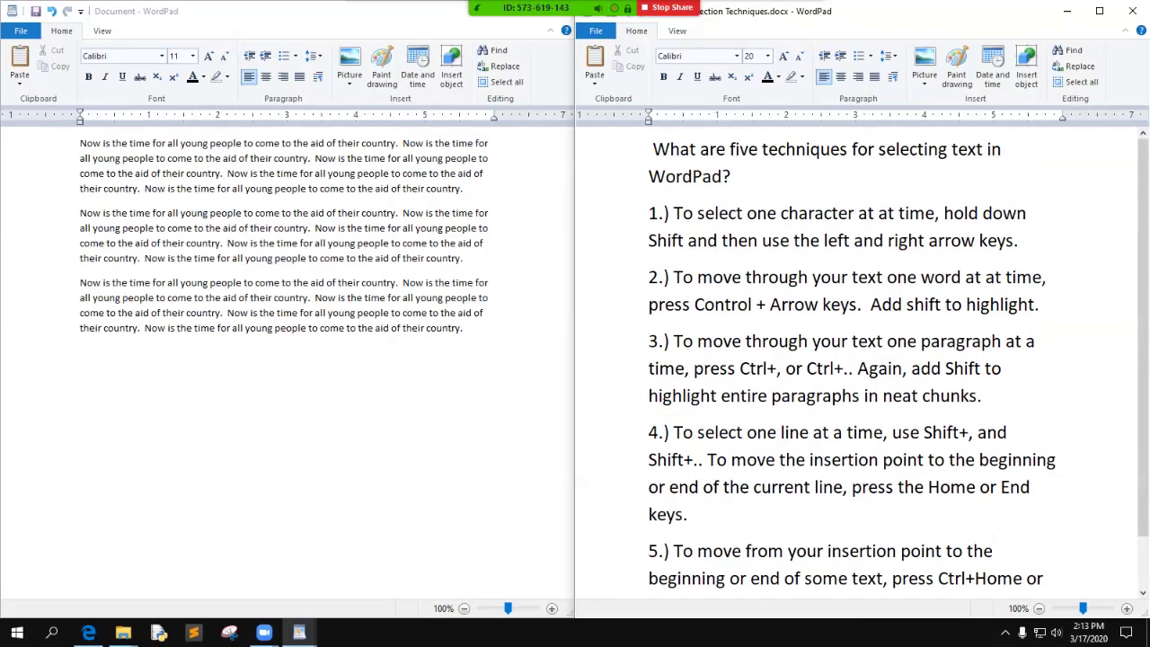
Select all three sample paragraphs in the other document line by line and set their font size to 14
key(alt+Tab)
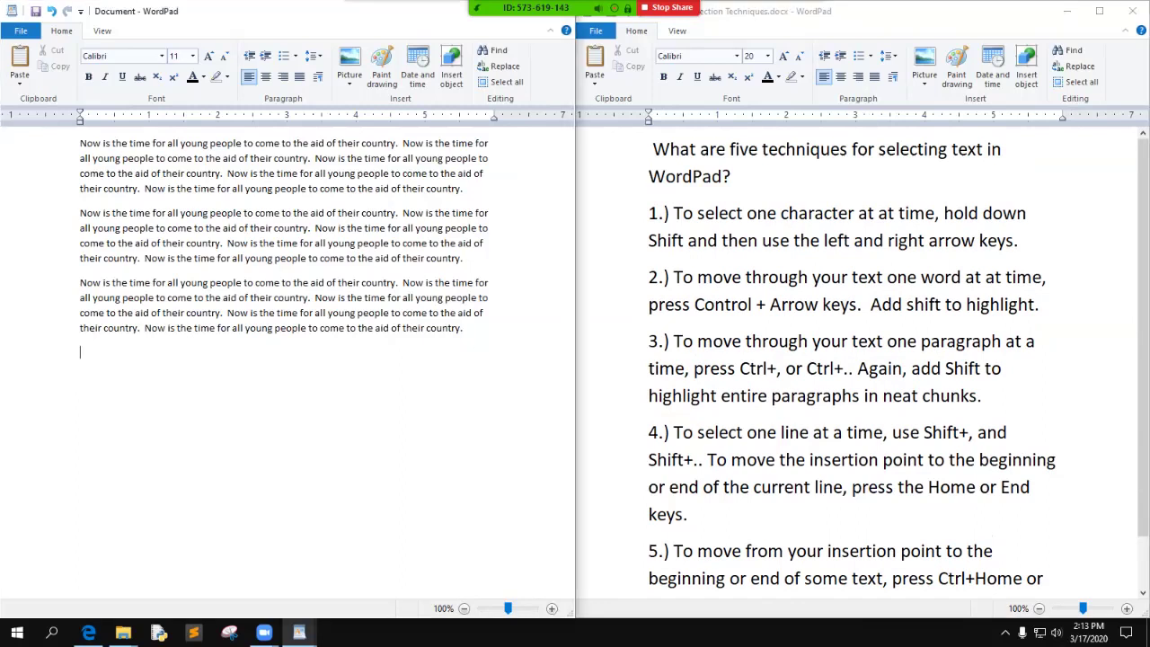
key(shift+Down)
key(shift+Down)
key(shift+Down)
key(shift+Down)
key(shift+Down)
key(shift+Down)
key(shift+Down)
key(shift+Down)
key(shift+Down)
key(shift+Down)
key(shift+Down)
key(shift+Down)
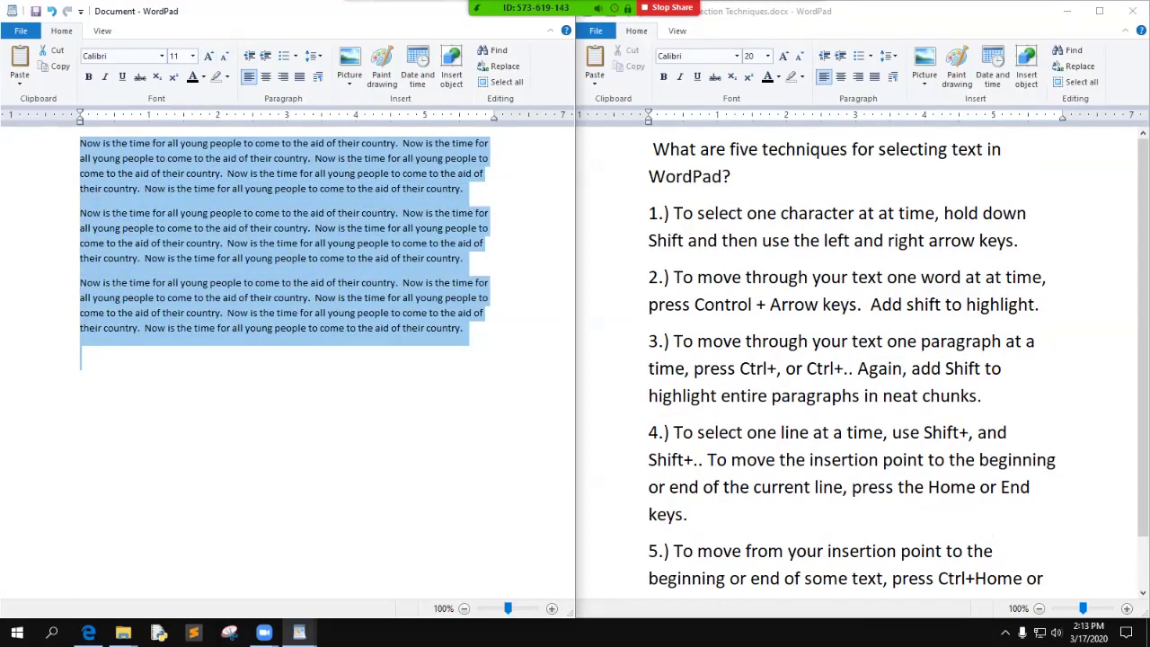
click(192, 56)
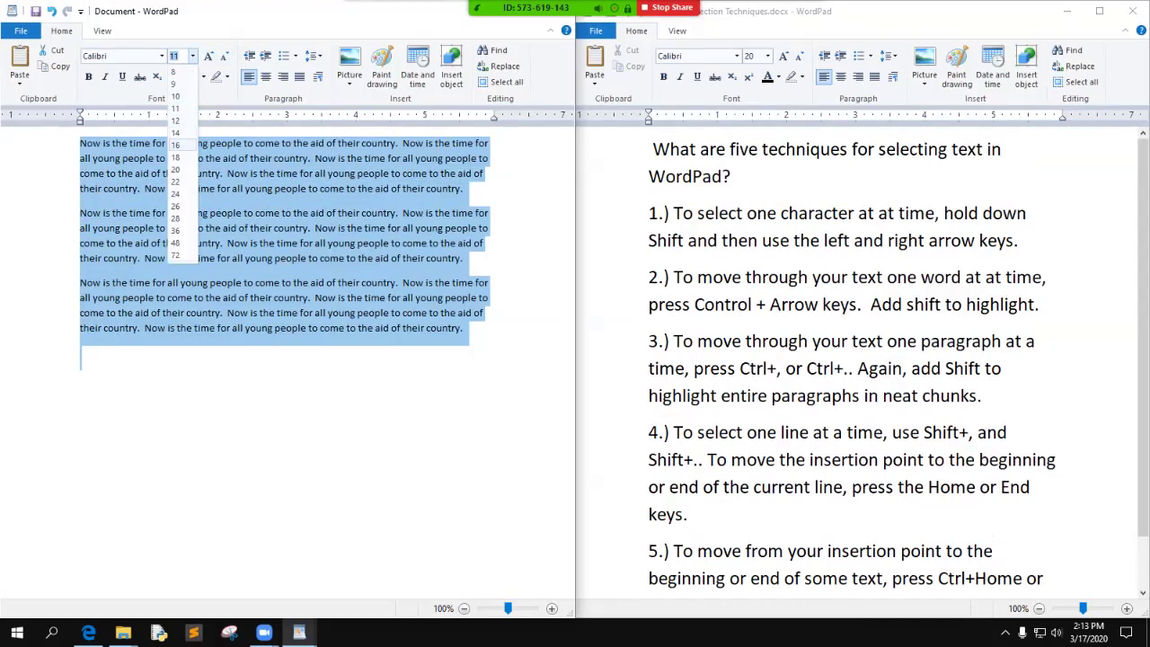
click(175, 133)
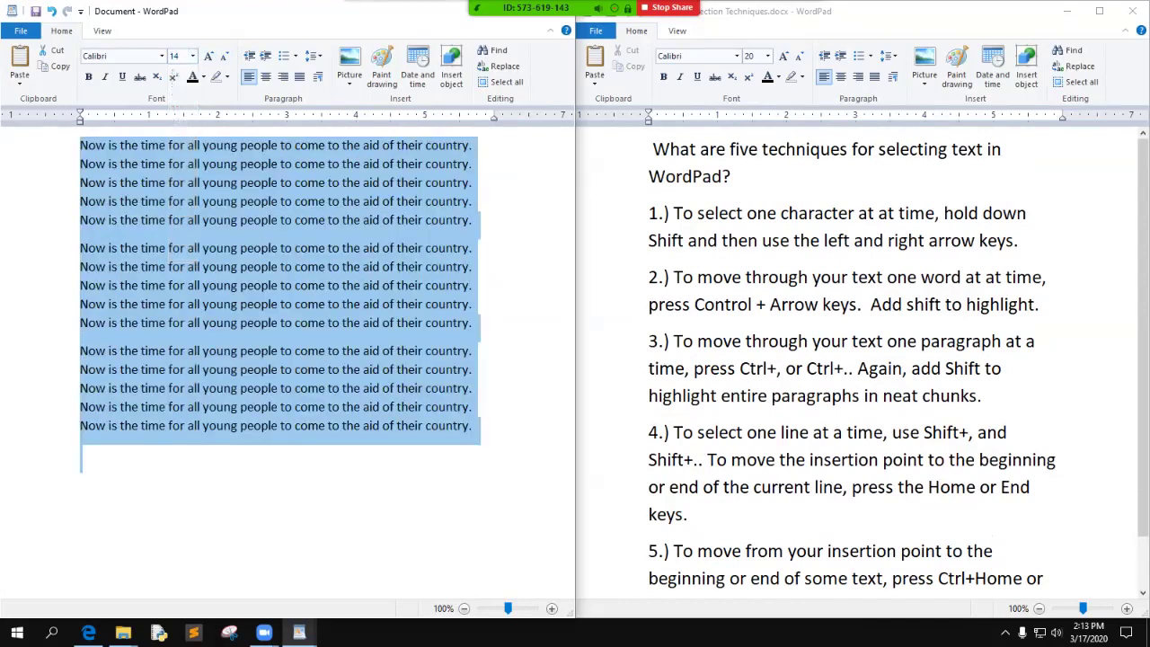
Try to set the sample text's font size to 16
click(131, 220)
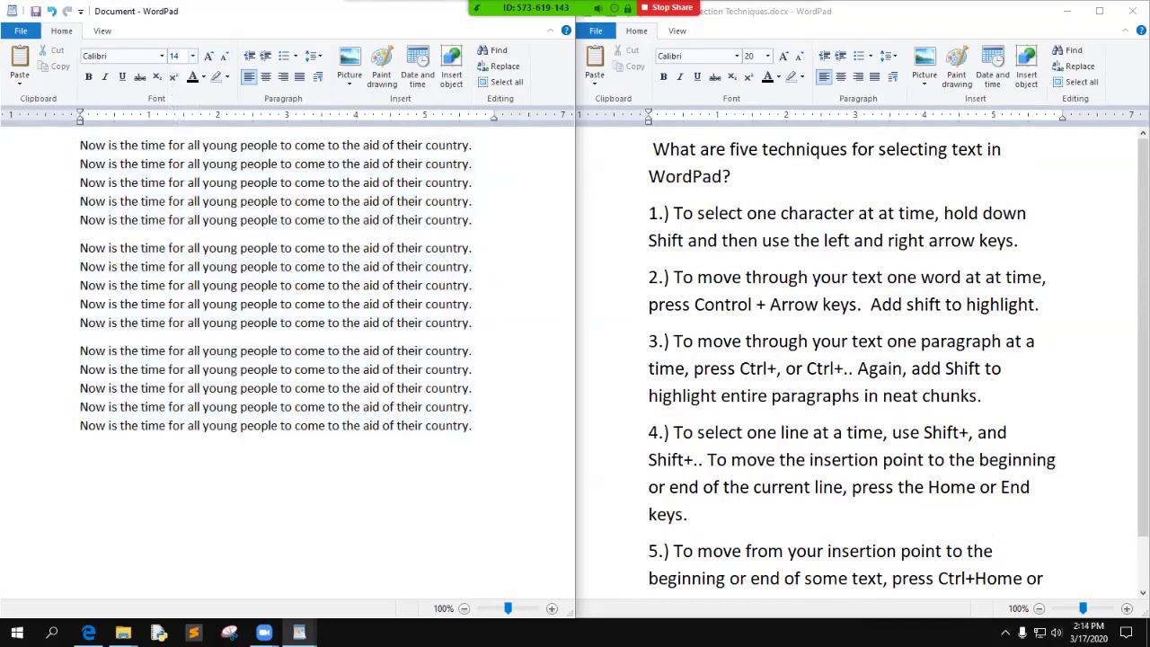
click(192, 56)
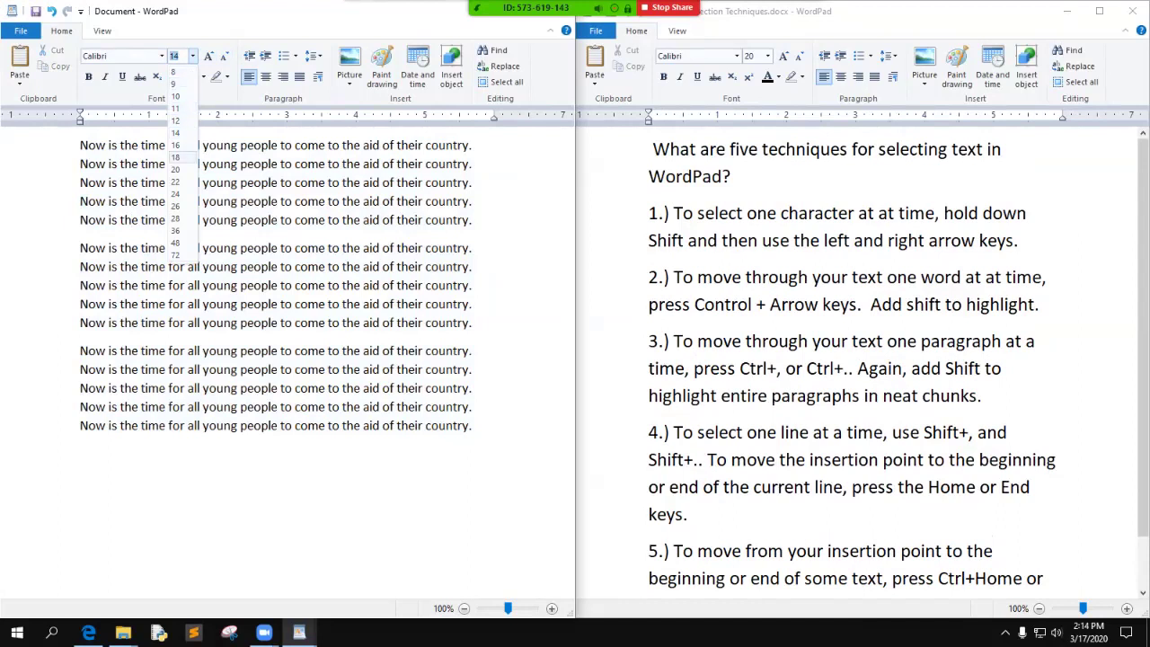
click(175, 145)
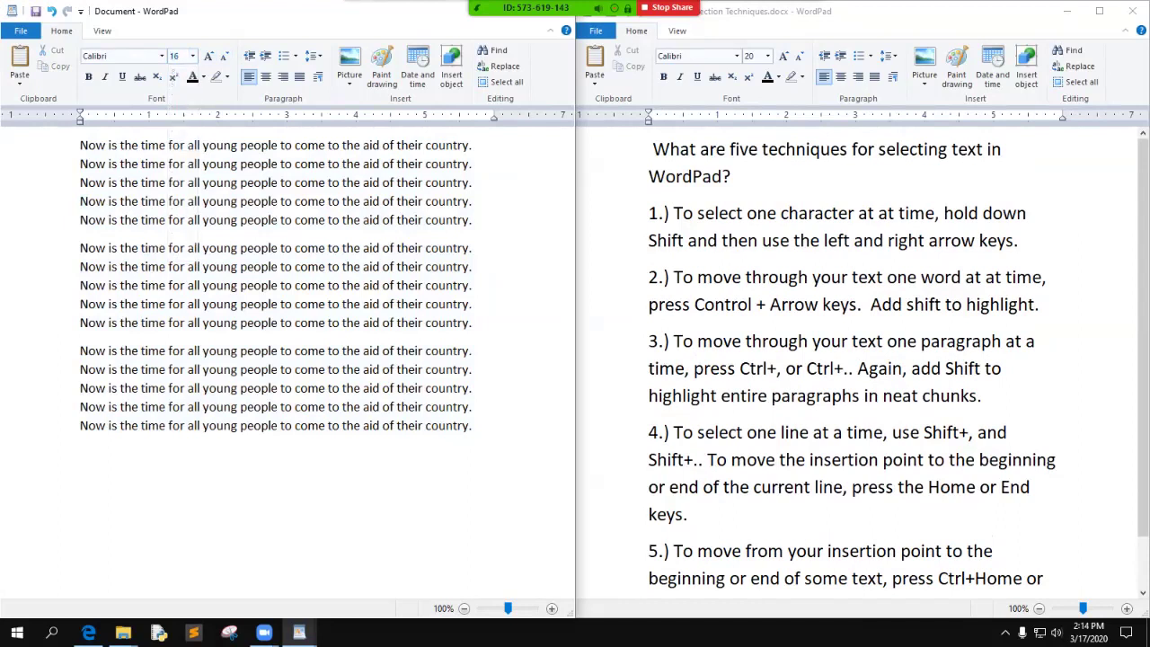
Set the font size of all three sample paragraphs to 18 and clear the selection
drag(72, 145, 72, 429)
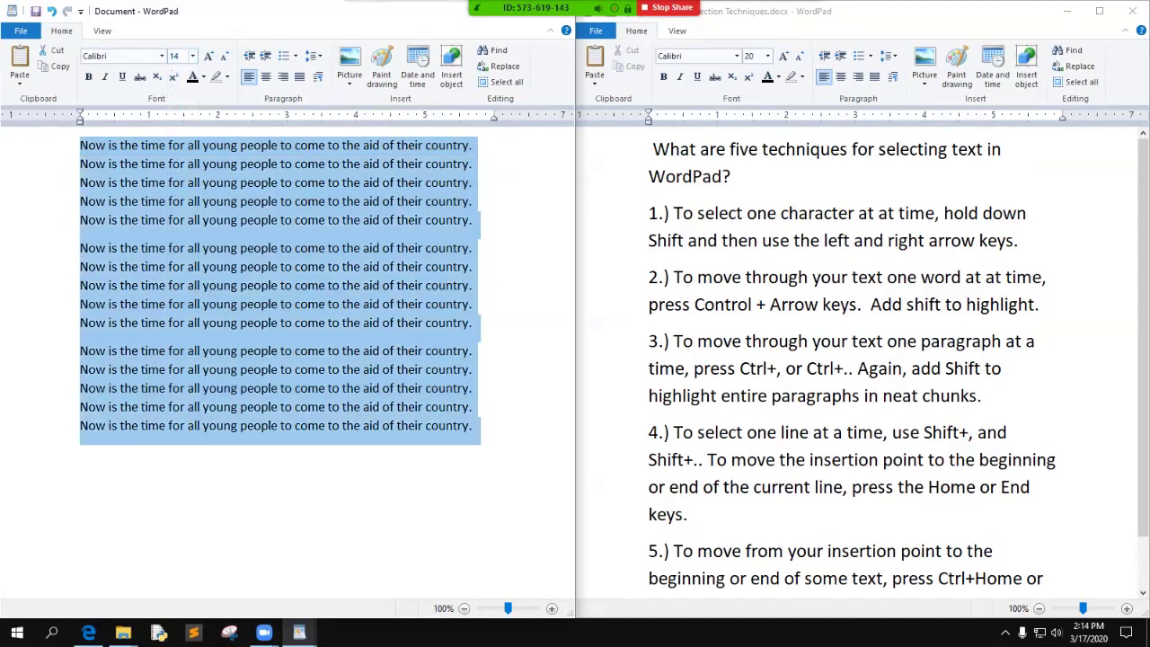
click(192, 56)
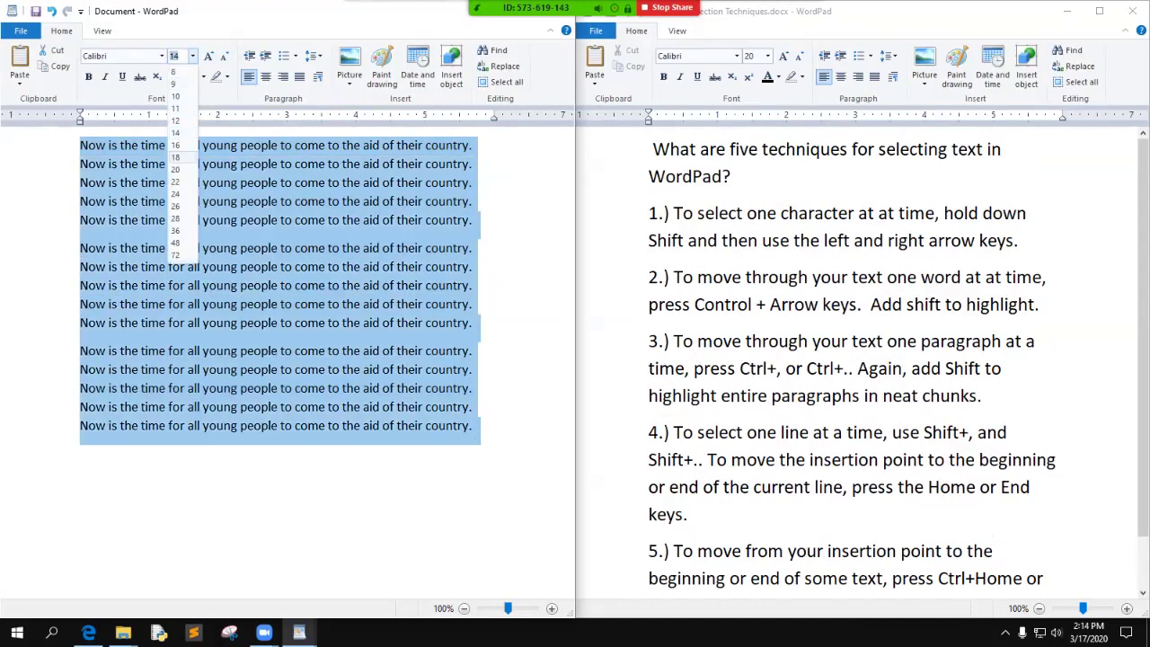
click(176, 157)
click(217, 195)
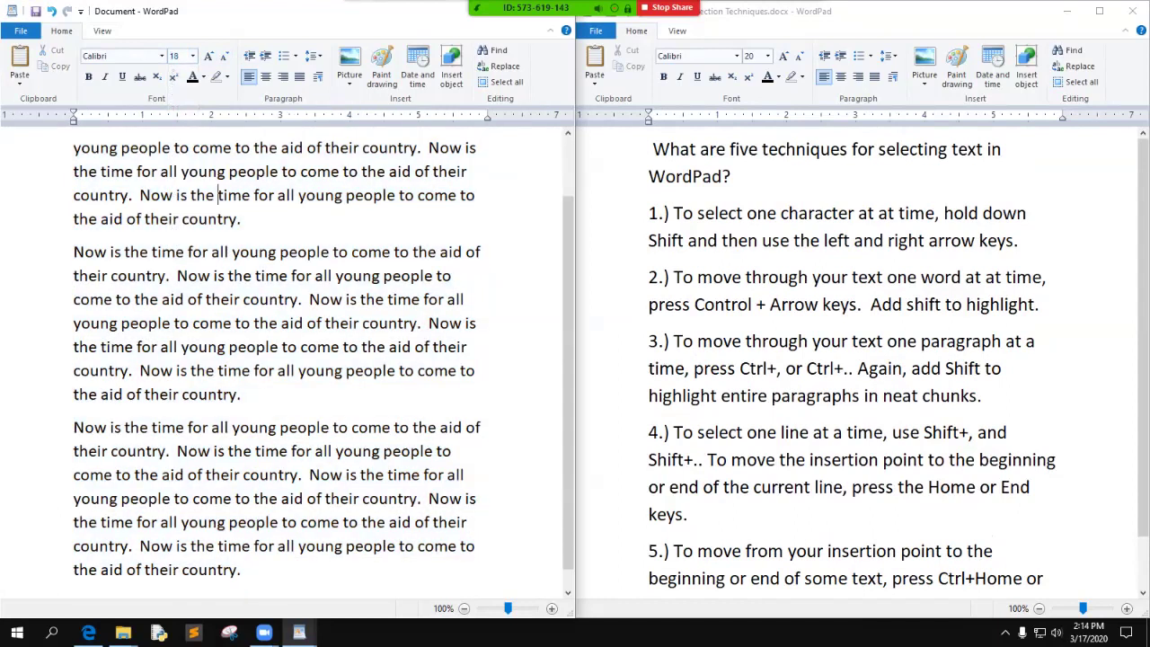
From the start of the first sample paragraph, extend and shrink a selection one character at a time down to "Now is the time", and deselect it
scroll(219, 195, up, 1)
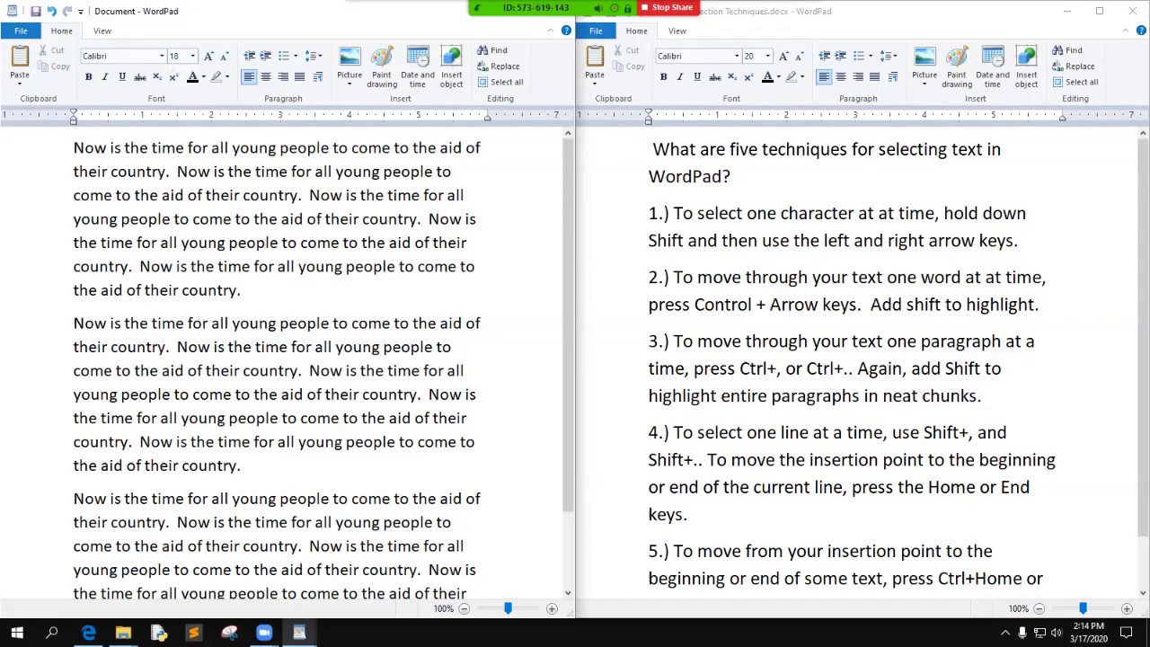
key(shift+Right)
key(shift+Right)
key(shift+Right)
key(shift+Right)
key(shift+Right)
key(shift+Right)
key(shift+Right)
key(shift+Right)
key(shift+Right)
key(shift+Right)
key(shift+Right)
key(shift+Right)
key(shift+Right)
key(shift+Right)
key(shift+Right)
key(shift+Right)
key(shift+Right)
key(shift+Right)
key(shift+Right)
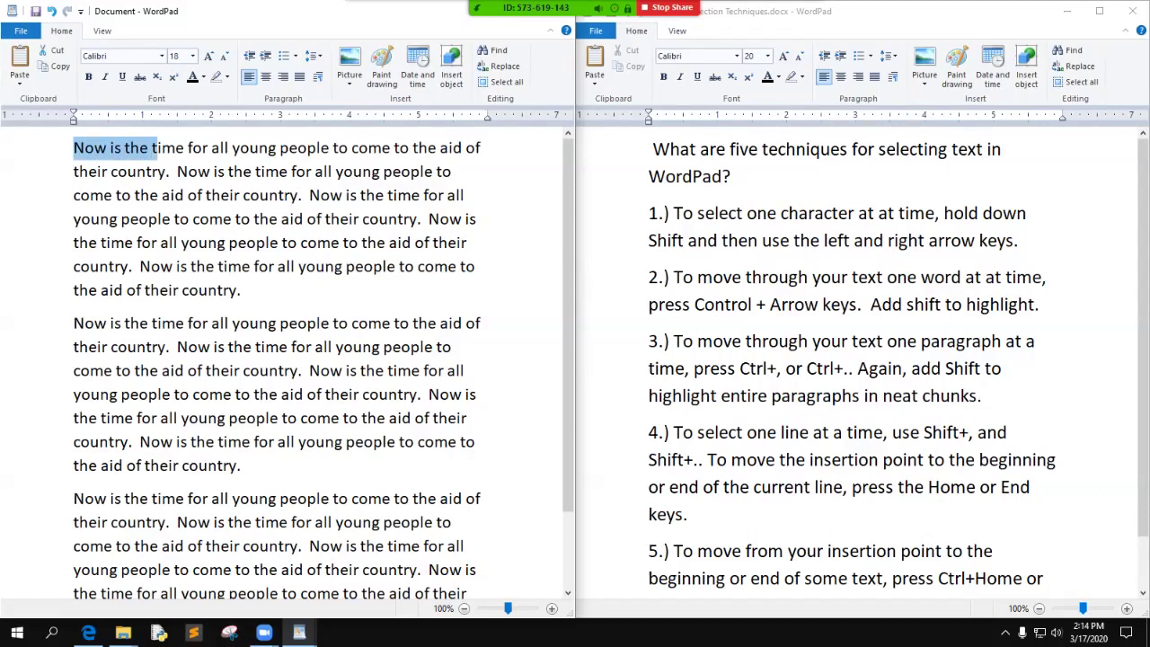
key(shift+Left)
key(shift+Left)
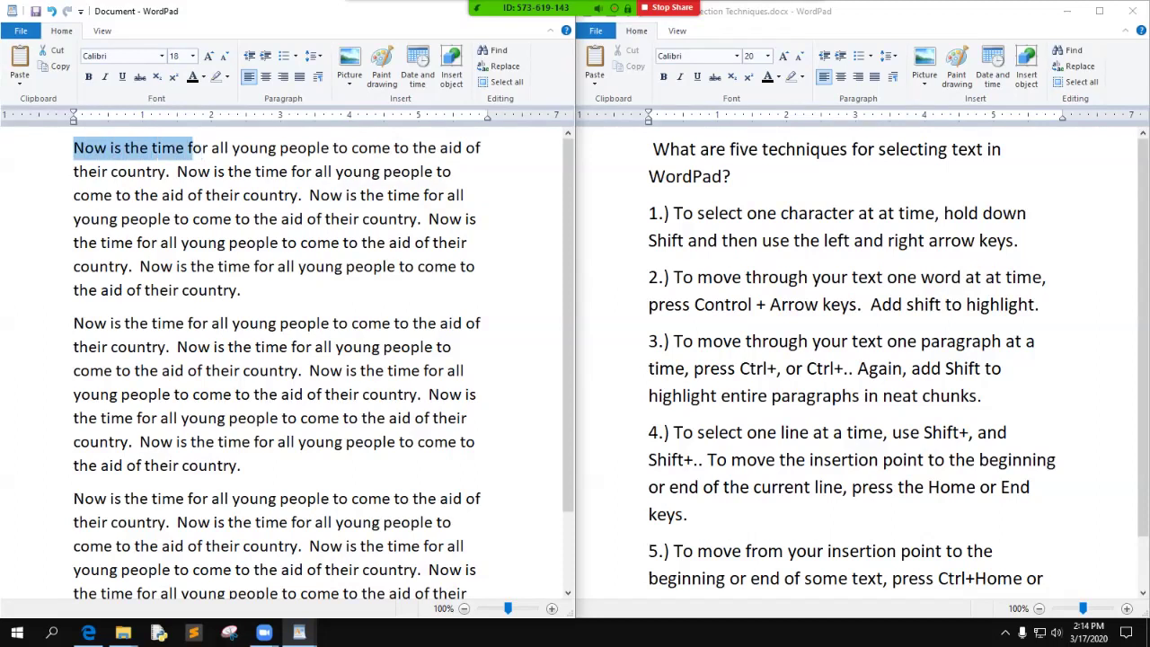
key(shift+Right)
key(shift+Right)
key(shift+Right)
key(shift+Right)
key(shift+Right)
key(shift+Right)
key(shift+Right)
key(shift+Right)
key(shift+Right)
key(shift+Right)
key(shift+Right)
key(shift+Right)
key(shift+Right)
key(shift+Right)
key(shift+Right)
key(shift+Left)
key(shift+Left)
key(shift+Left)
key(shift+Left)
key(shift+Left)
key(shift+Left)
key(shift+Left)
key(shift+Left)
key(shift+Left)
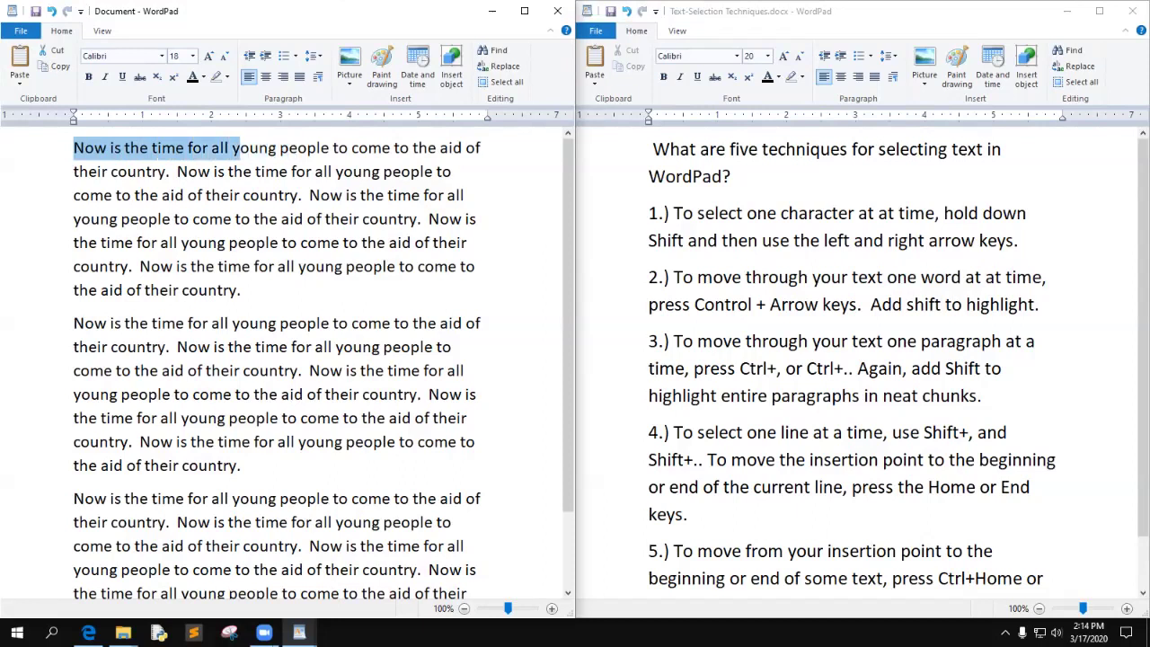
key(shift+Right)
key(shift+Right)
key(shift+Right)
key(shift+Right)
key(shift+Right)
key(shift+Right)
key(shift+Right)
key(shift+Right)
key(shift+Left)
key(shift+Left)
key(shift+Left)
key(shift+Left)
key(shift+Left)
key(shift+Left)
key(shift+Left)
key(shift+Left)
key(shift+Left)
key(shift+Left)
key(shift+Left)
key(shift+Left)
key(shift+Left)
key(shift+Left)
key(shift+Left)
key(shift+Left)
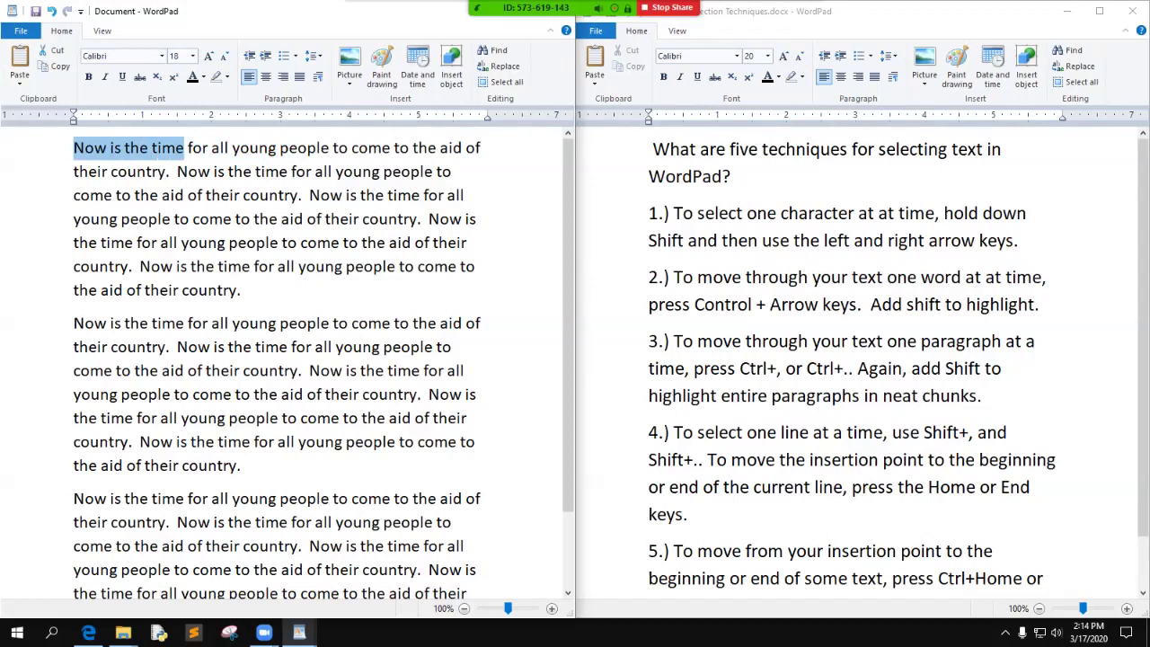
key(Down)
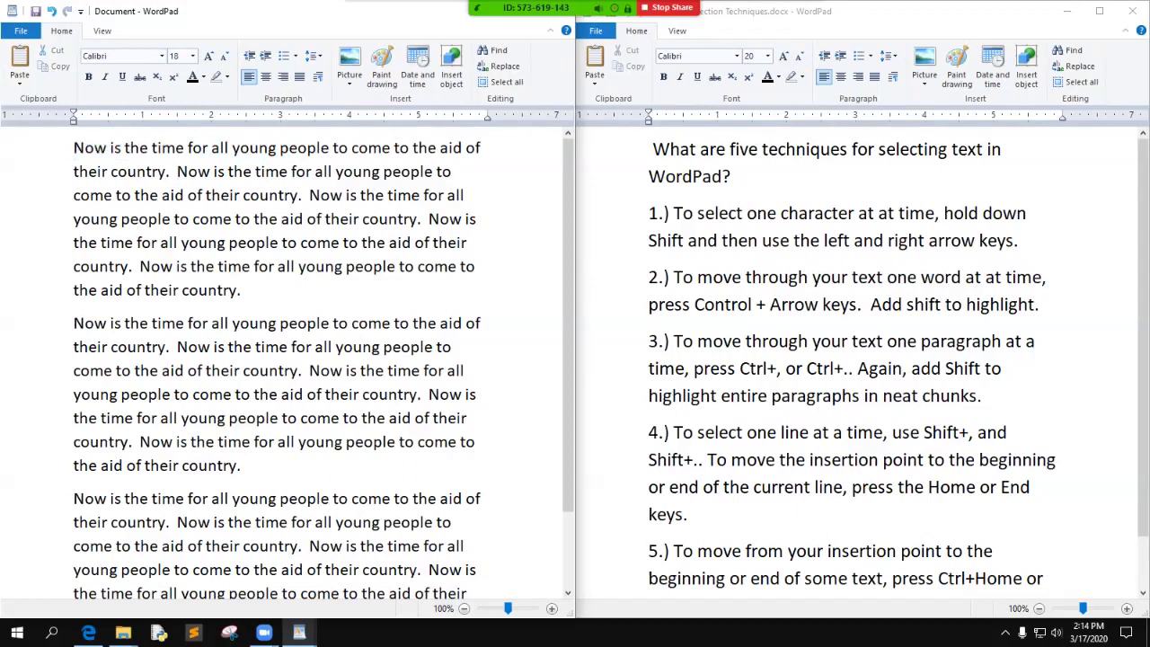
Move the cursor one word at a time to just before "people" on the second line of the sample text
key(ctrl+Right)
key(ctrl+Right)
key(ctrl+Right)
key(ctrl+Right)
key(ctrl+Right)
key(ctrl+Right)
key(ctrl+Right)
Select "people to come to the aid of their country." one word at a time from the second line
key(ctrl+shift+Right)
key(ctrl+shift+Right)
key(ctrl+shift+Right)
key(ctrl+shift+Right)
key(ctrl+shift+Right)
key(ctrl+shift+Right)
key(ctrl+shift+Right)
key(ctrl+shift+Right)
key(ctrl+shift+Right)
key(ctrl+shift+Right)
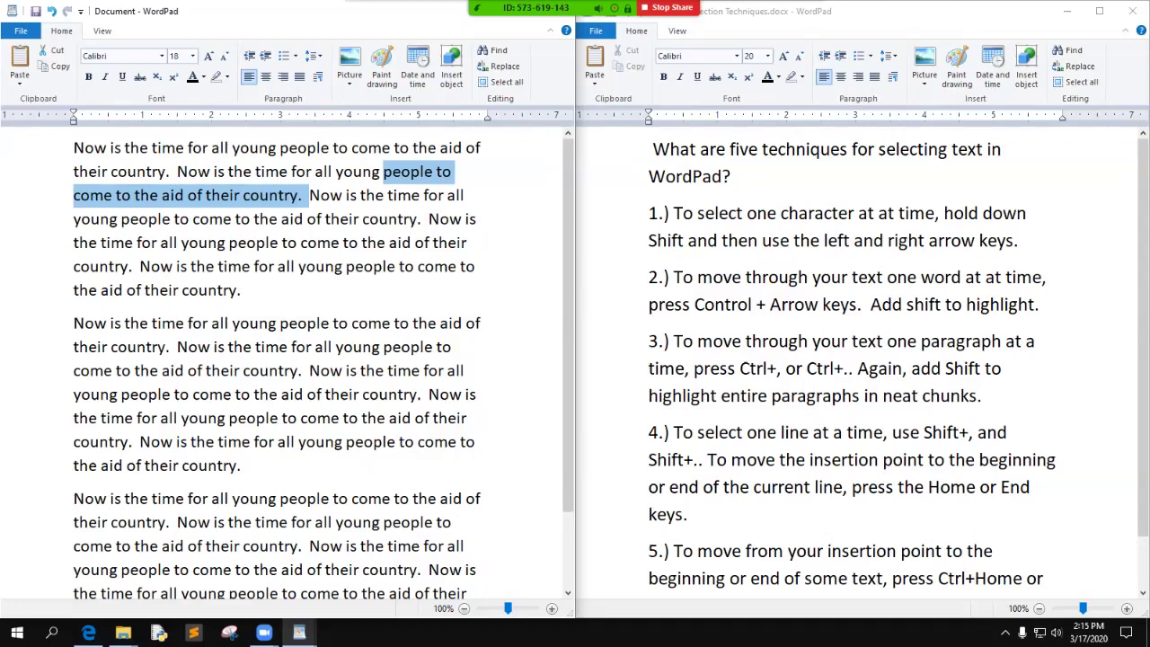
In Text-Selection Techniques.docx, insert "up arrow" after the first "Ctrl+" in technique 3
key(alt+Tab)
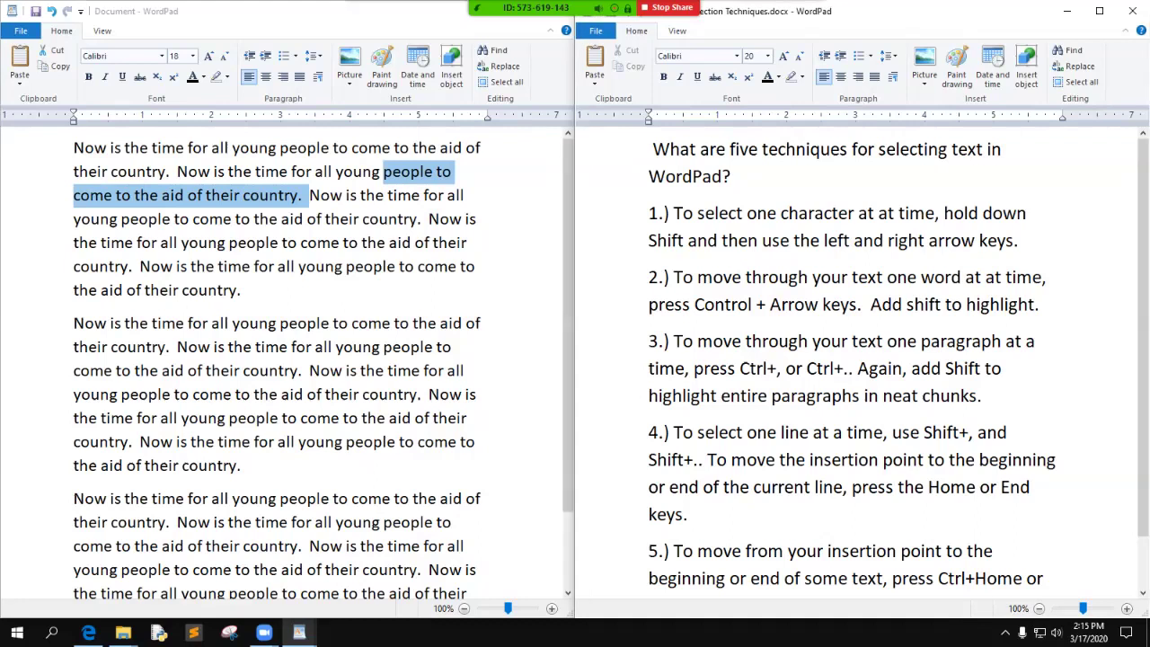
text(up )
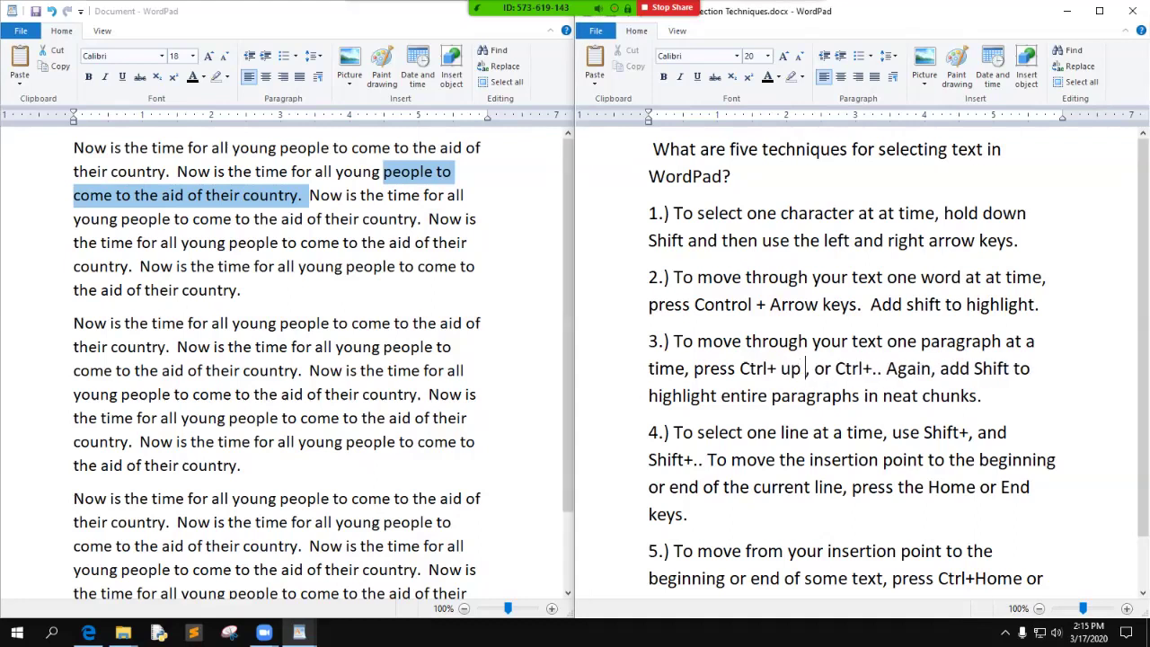
text(arrow)
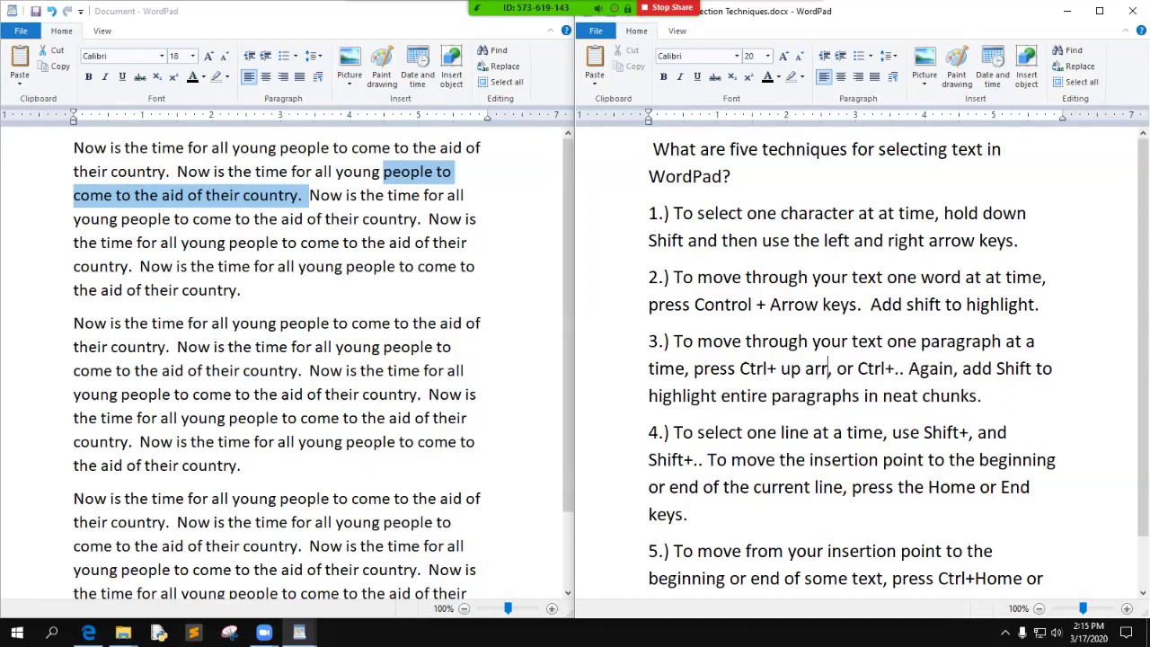
Insert "down arrow" after the second "Ctrl+" in technique 3
key(Right)
key(Right)
key(Right)
key(Right)
key(Right)
key(Right)
key(Right)
key(Right)
key(Right)
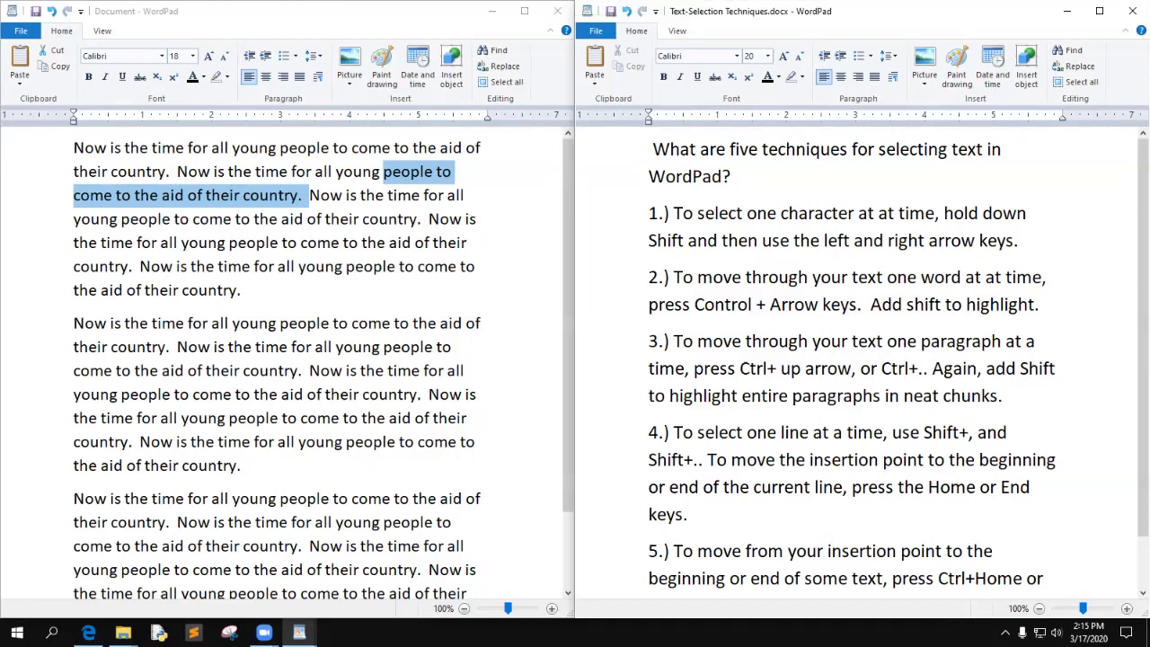
key(Right)
key(Right)
text(down aro)
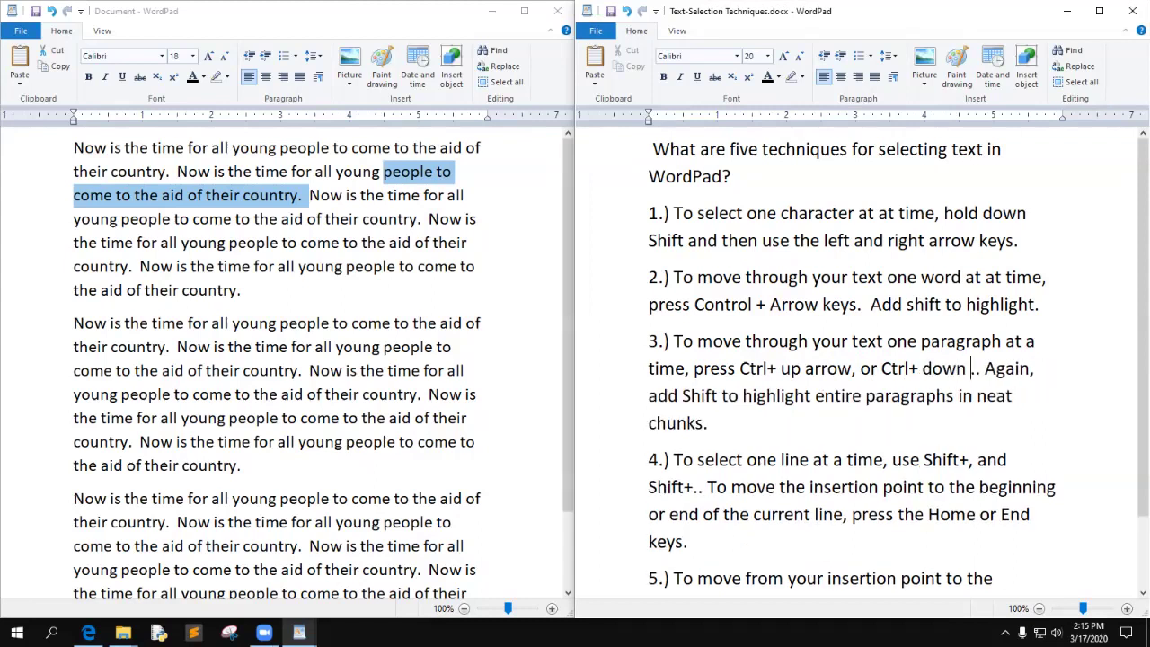
text(w)
key(BackSpace)
key(BackSpace)
text(row)
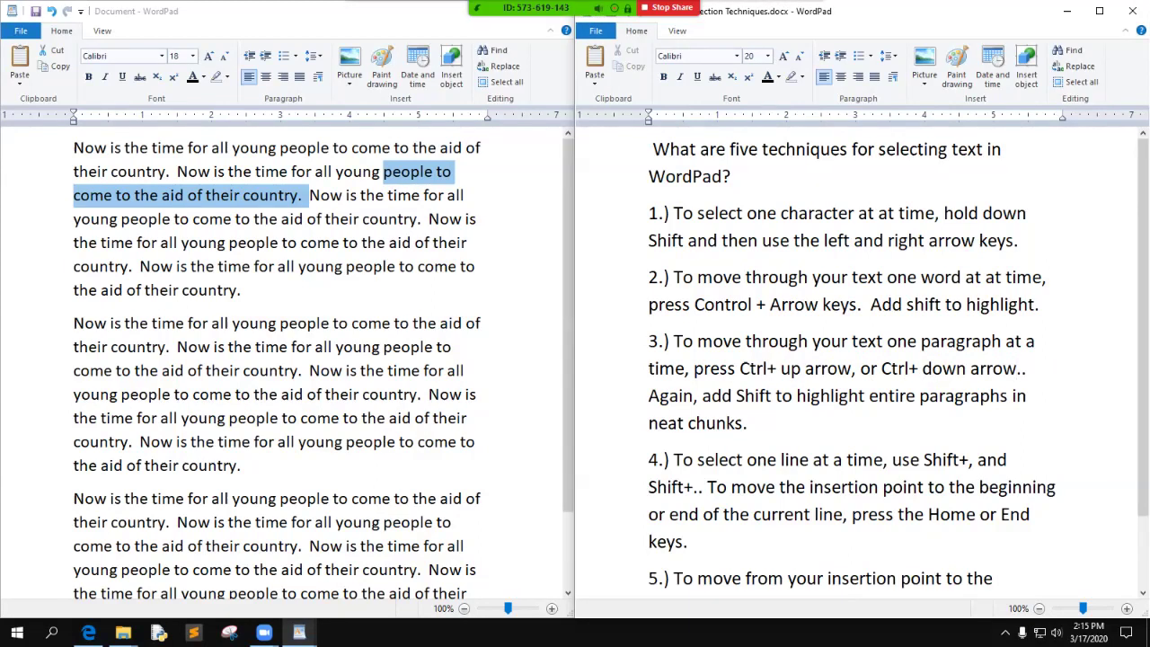
Go to the start of the sample document and move back and forth one paragraph at a time, stopping at the second paragraph's start
key(alt+Tab)
key(ctrl+Home)
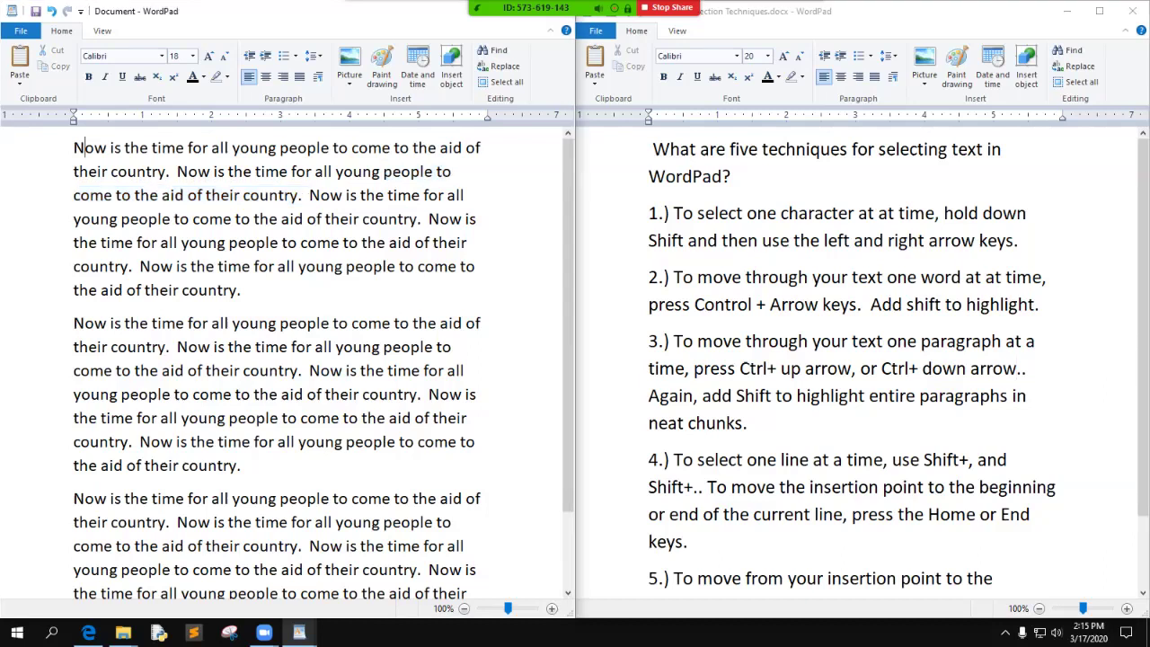
key(shift+Down)
key(shift+Up)
key(ctrl+Down)
key(ctrl+Down)
key(ctrl+Up)
key(ctrl+Up)
key(ctrl+Down)
key(ctrl+Down)
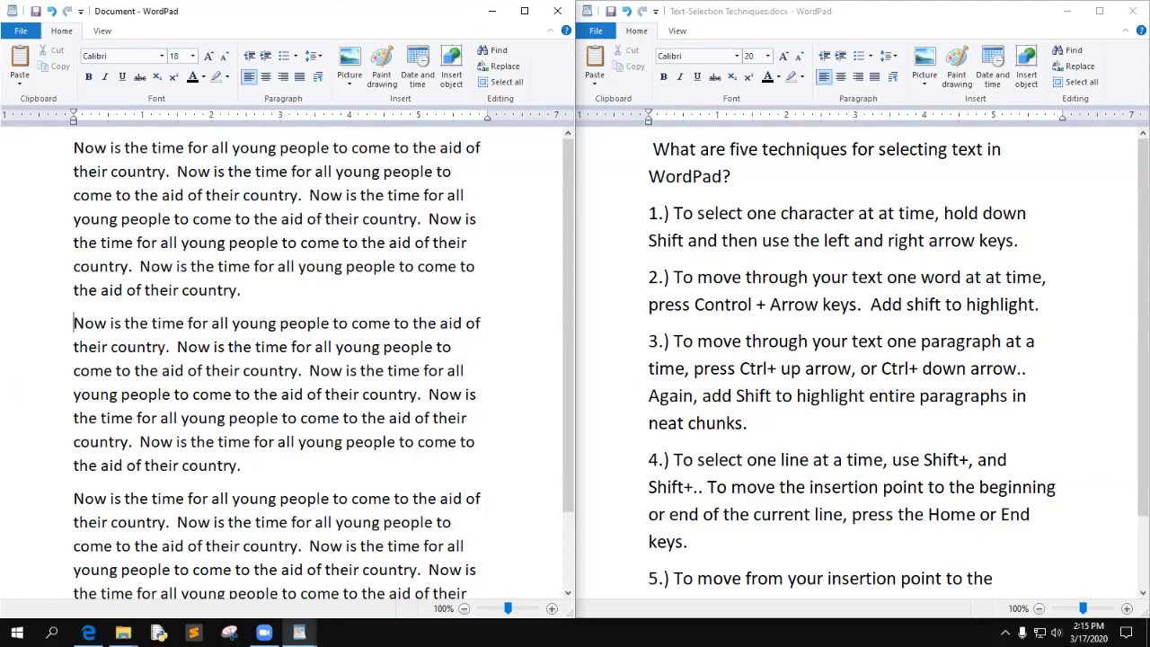
Select sample paragraphs in whole-paragraph chunks: the second, the first, and the second with the third; then return to the document's start
key(ctrl+shift+Down)
key(ctrl+shift+Down)
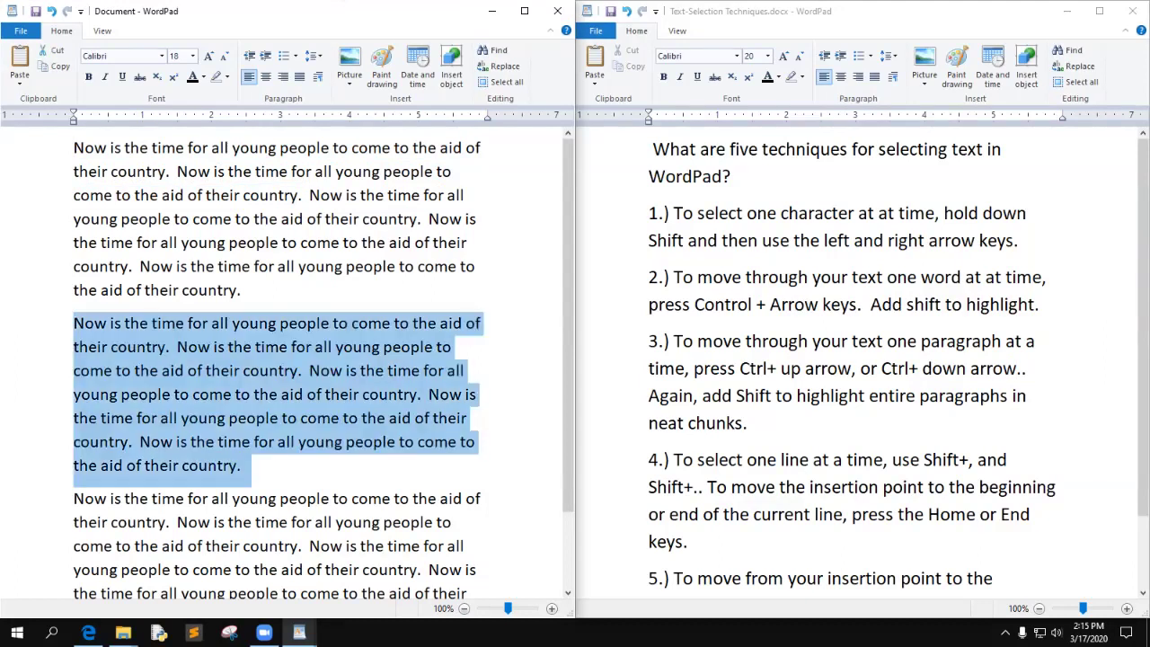
key(ctrl+shift+Up)
scroll(279, 359, down, 3)
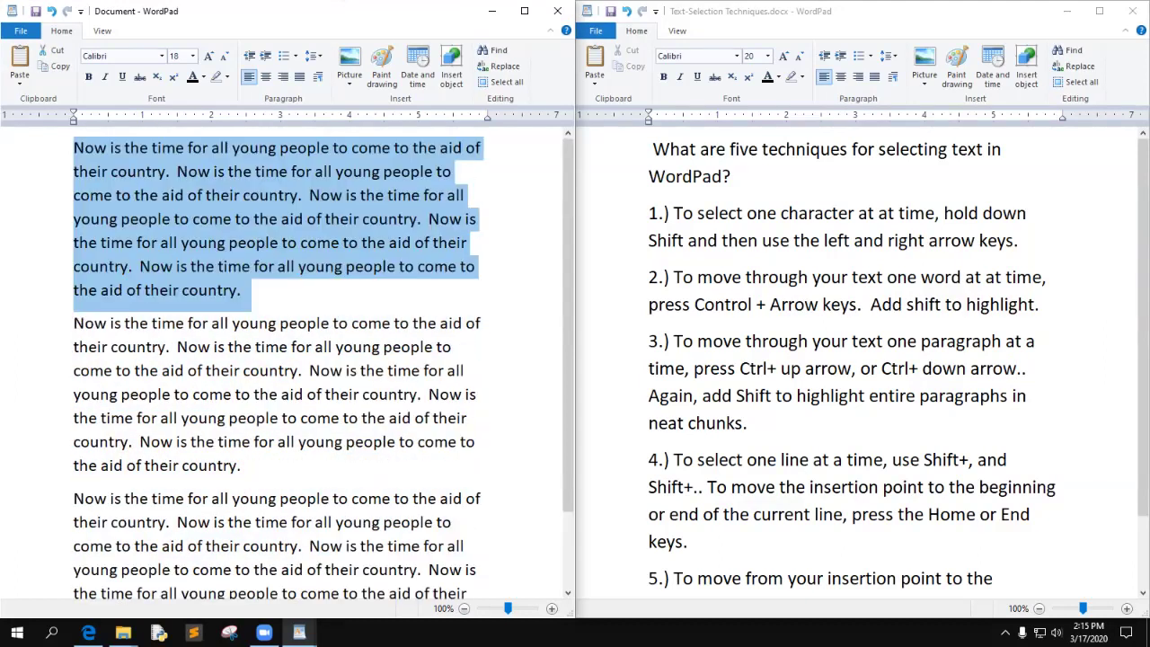
key(ctrl+Down)
key(ctrl+shift+Down)
key(ctrl+shift+Down)
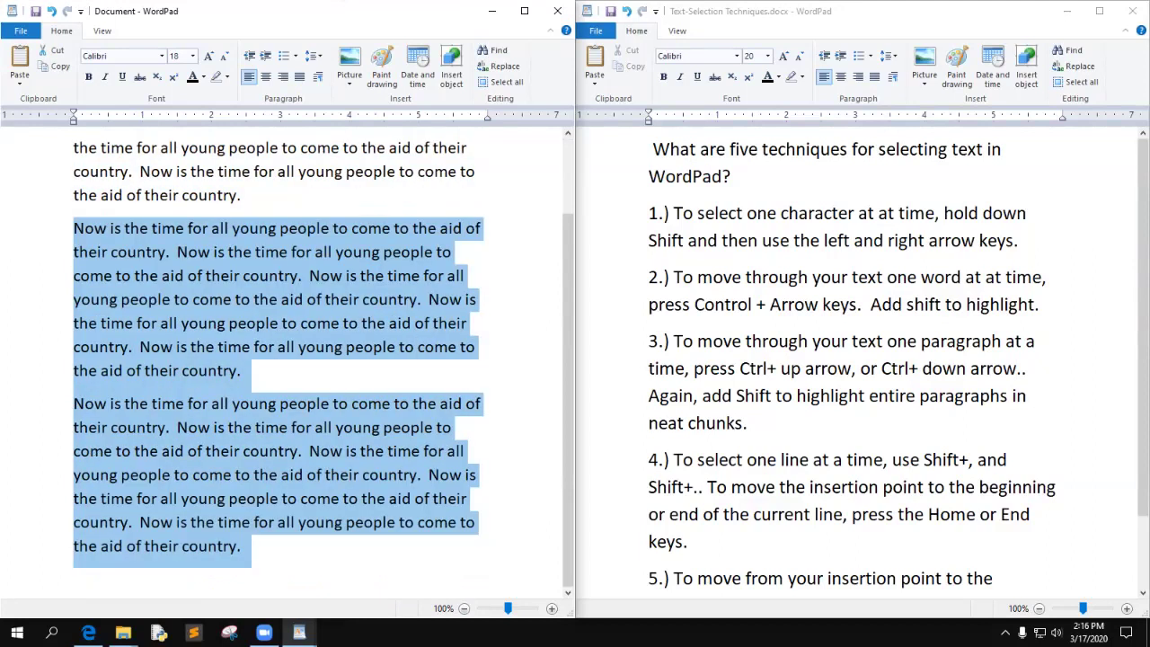
key(ctrl+Up)
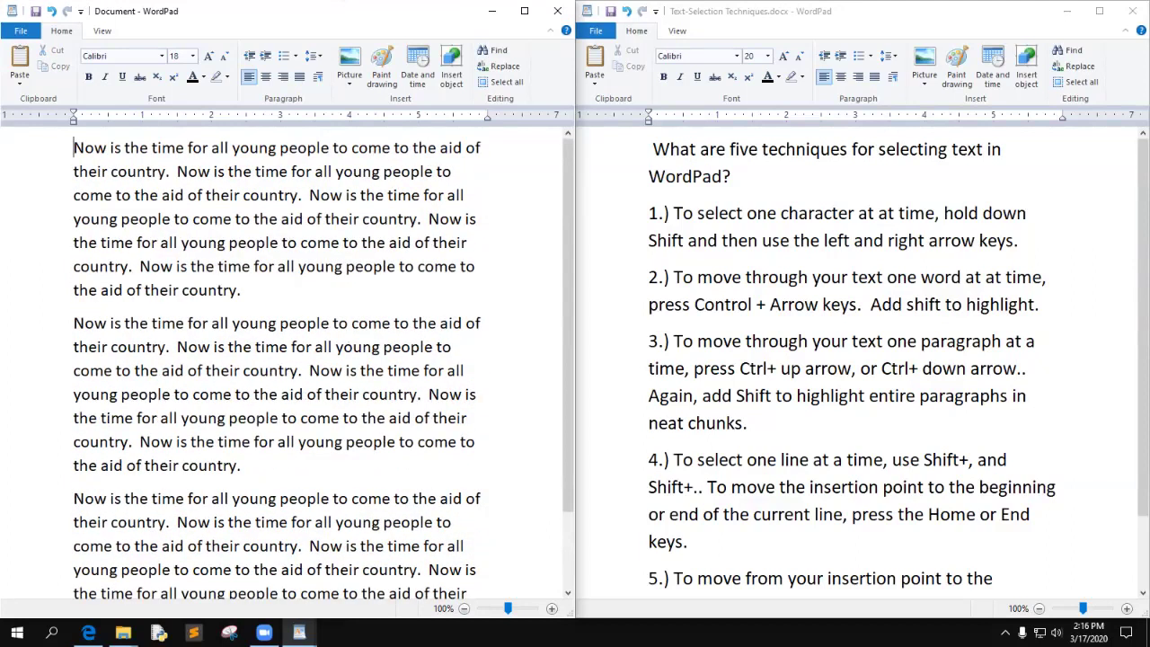
Select "Now is the time for all young peop" one character at a time from the start of the first sample paragraph
key(shift+Right)
key(shift+Right)
key(shift+Right)
key(shift+Right)
key(shift+Right)
key(shift+Right)
key(shift+Right)
key(shift+Right)
key(shift+Right)
key(shift+Right)
key(shift+Right)
key(shift+Right)
key(shift+Right)
key(shift+Right)
key(shift+Right)
key(shift+Right)
key(shift+Right)
key(shift+Right)
key(shift+Right)
key(shift+Right)
key(shift+Right)
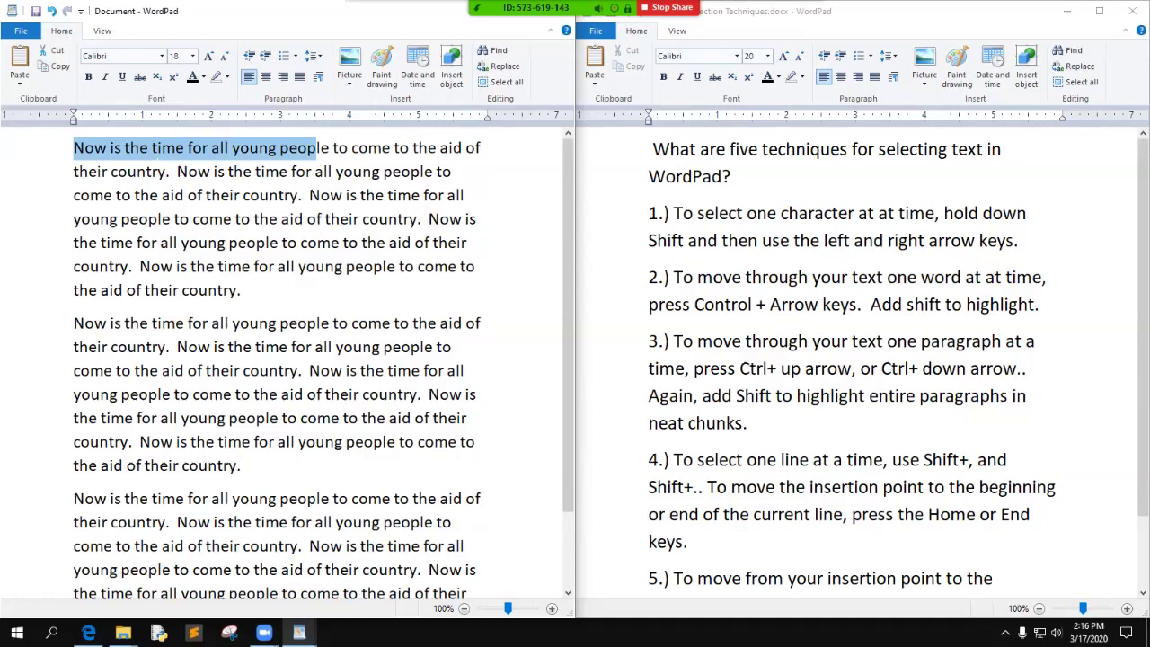
In technique 4, insert "up arrow" after the first "Shift+" and "down arrow" after the second, removing the extra period
key(alt+Tab)
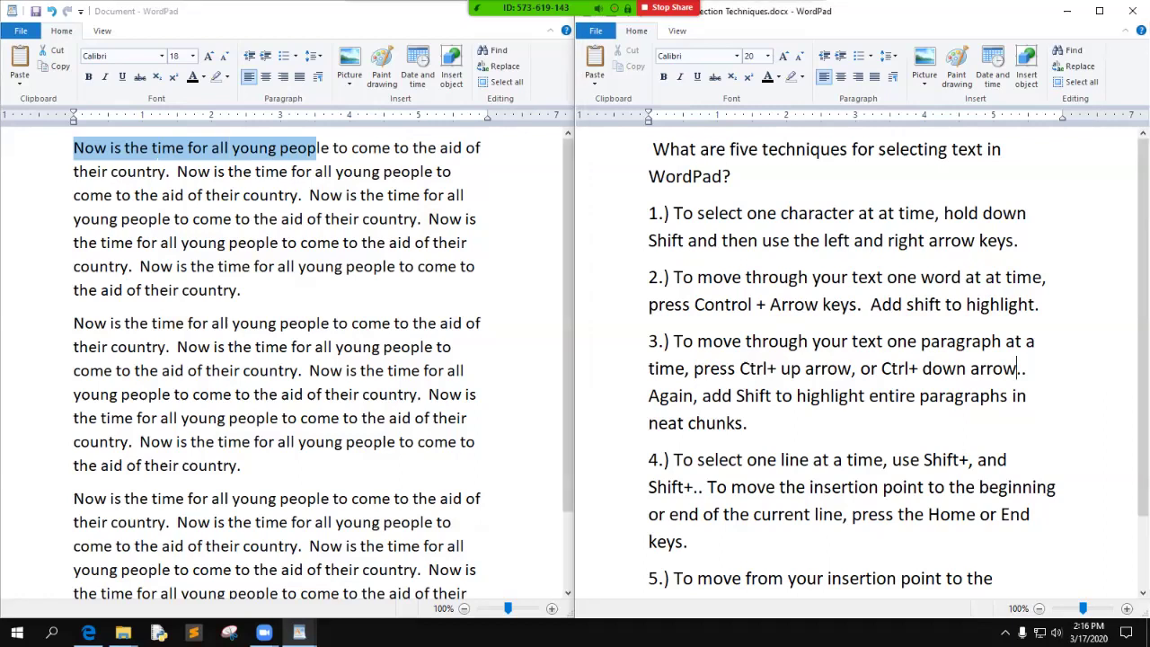
click(968, 459)
text(up arrow,)
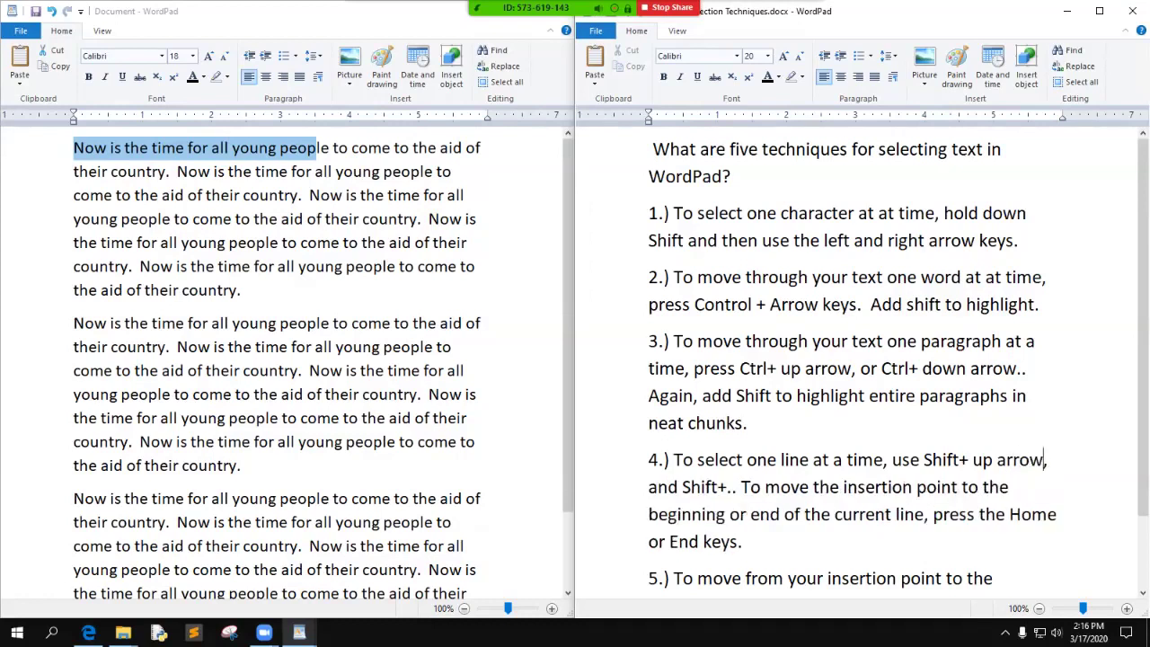
click(727, 486)
text(down arrow)
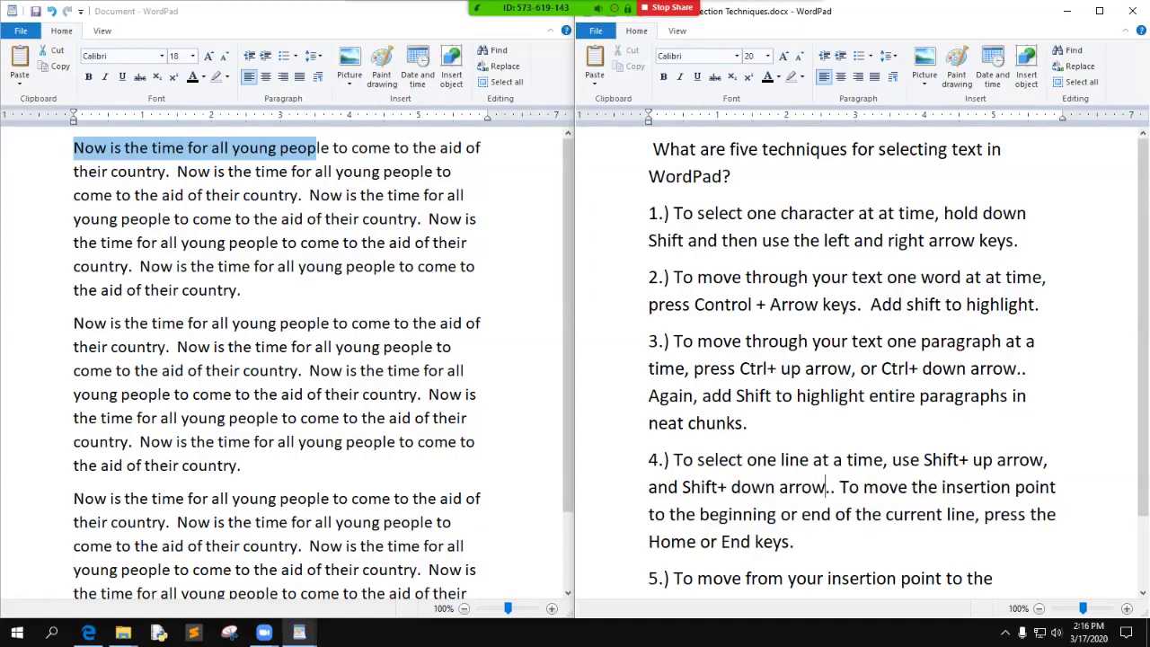
key(Delete)
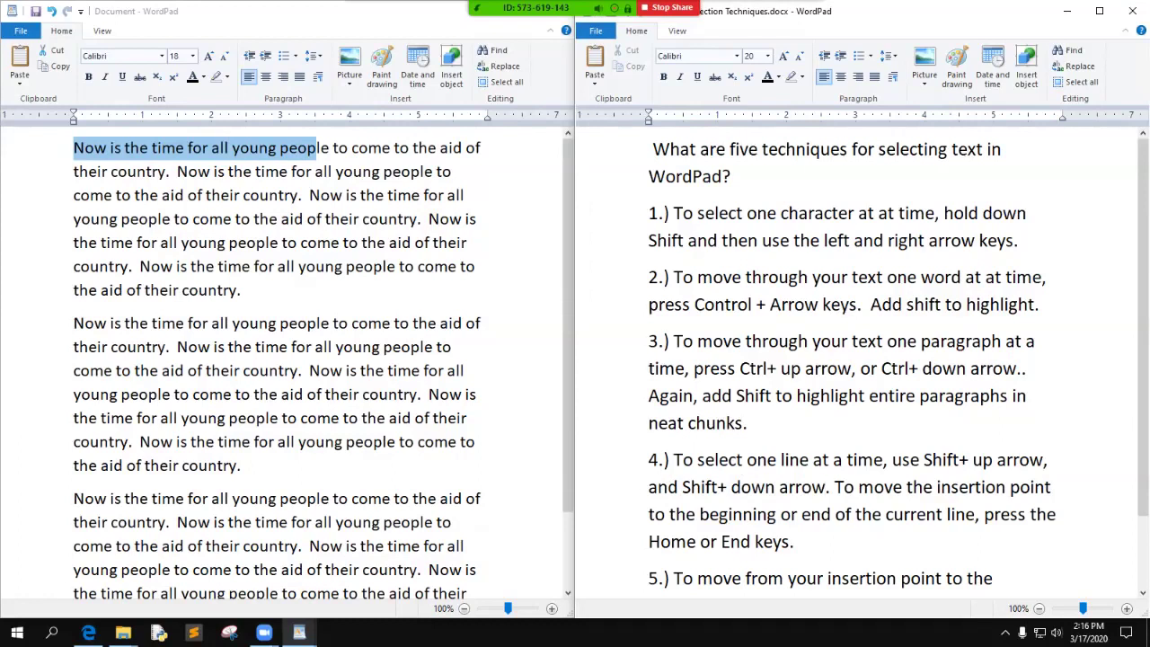
In the sample document, select downward line by line from the fourth line of the first paragraph, beginning at "young people"
key(alt+Tab)
click(91, 218)
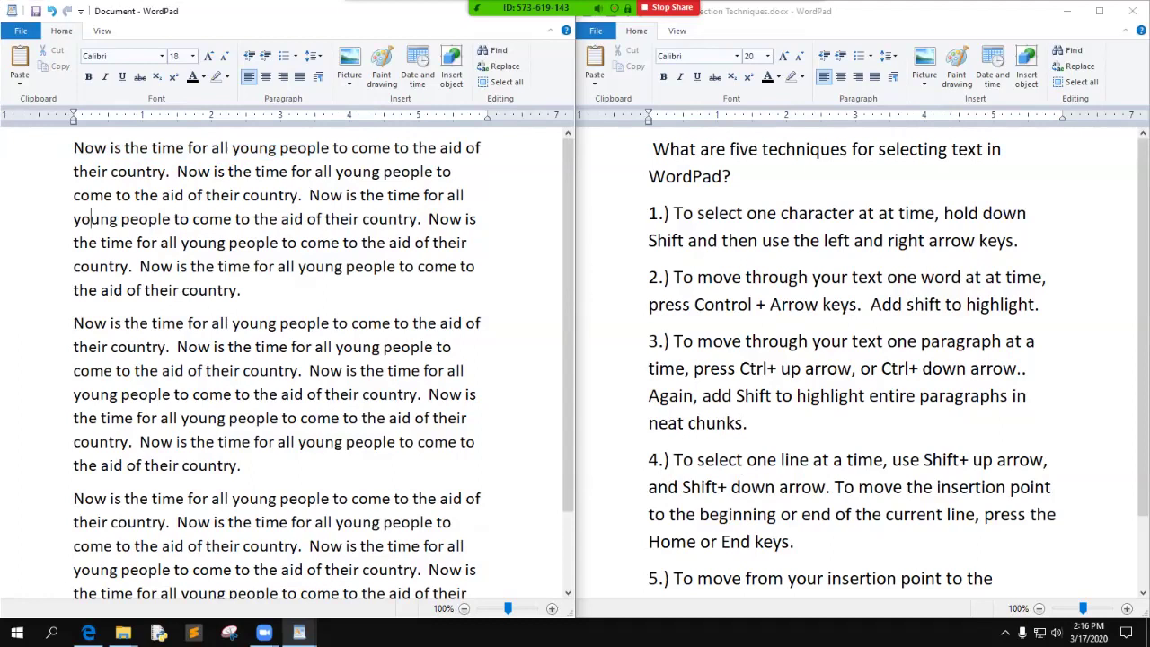
key(Left)
key(Left)
key(shift+Down)
key(shift+Down)
key(shift+Down)
key(shift+Down)
key(shift+Down)
key(shift+Down)
key(shift+Down)
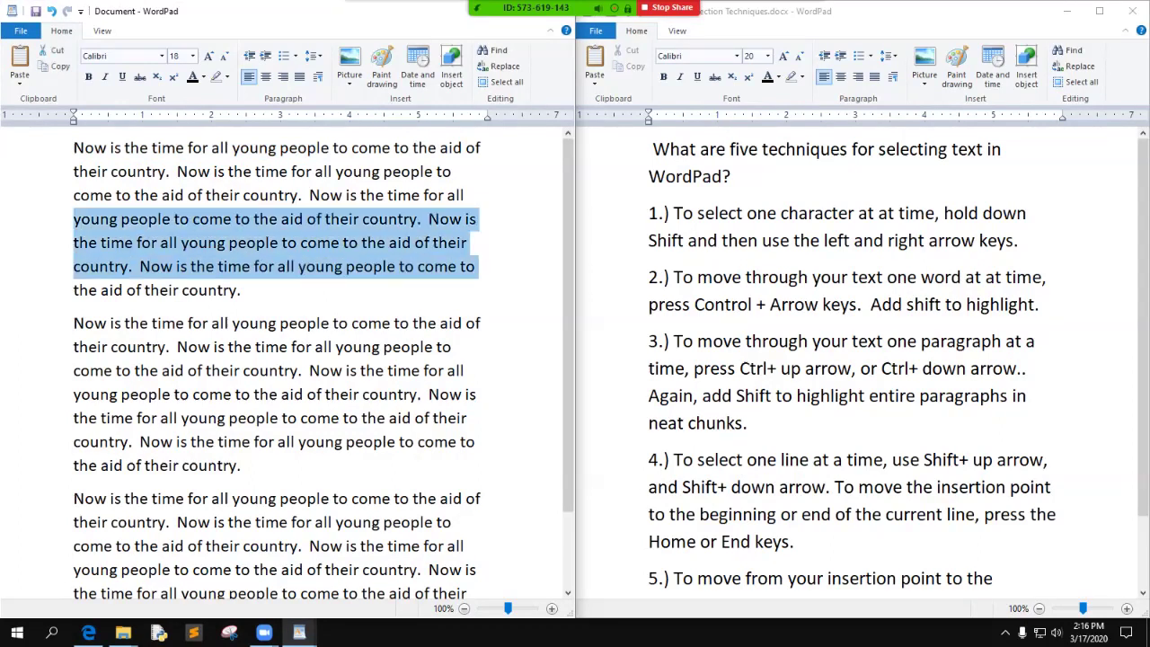
Shrink and extend the selection one line at a time, leaving the last four lines of the first sample paragraph selected
key(shift+Up)
key(shift+Up)
key(shift+Up)
key(shift+Up)
key(shift+Up)
key(shift+Up)
key(shift+Up)
key(shift+Up)
key(shift+Up)
key(shift+Up)
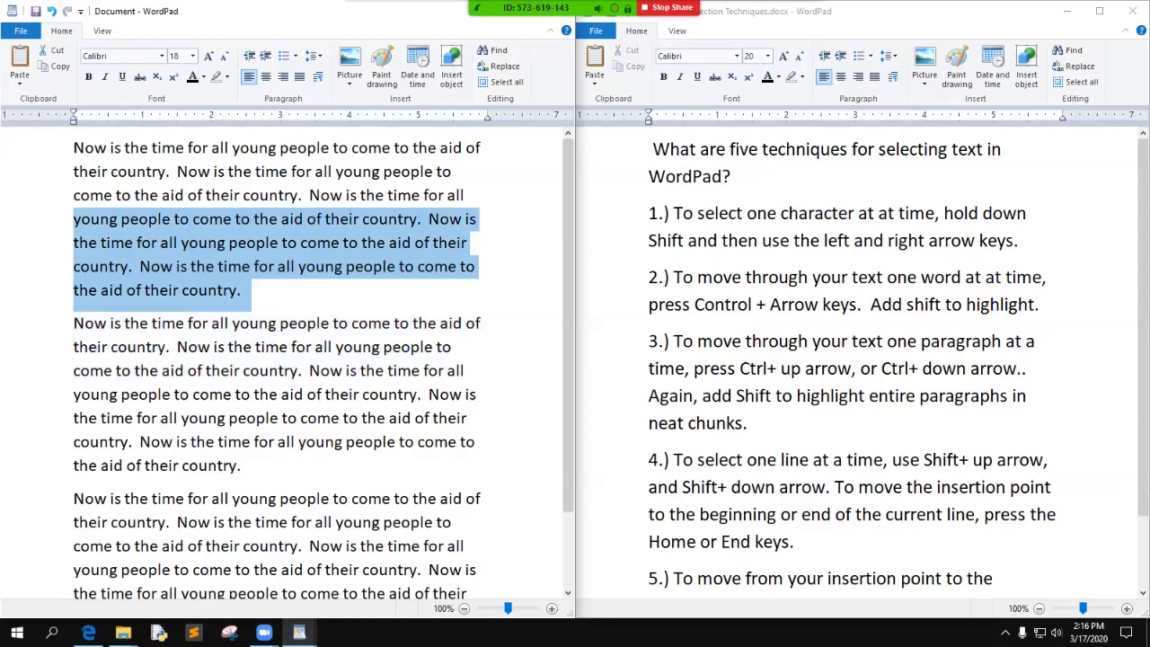
key(shift+Down)
key(shift+Down)
key(shift+Down)
key(shift+Down)
key(shift+Down)
key(shift+Down)
key(shift+Down)
Jump to the sample text's beginning and end, select everything from the end back to the beginning, and clear the selection
scroll(899, 368, down, 1)
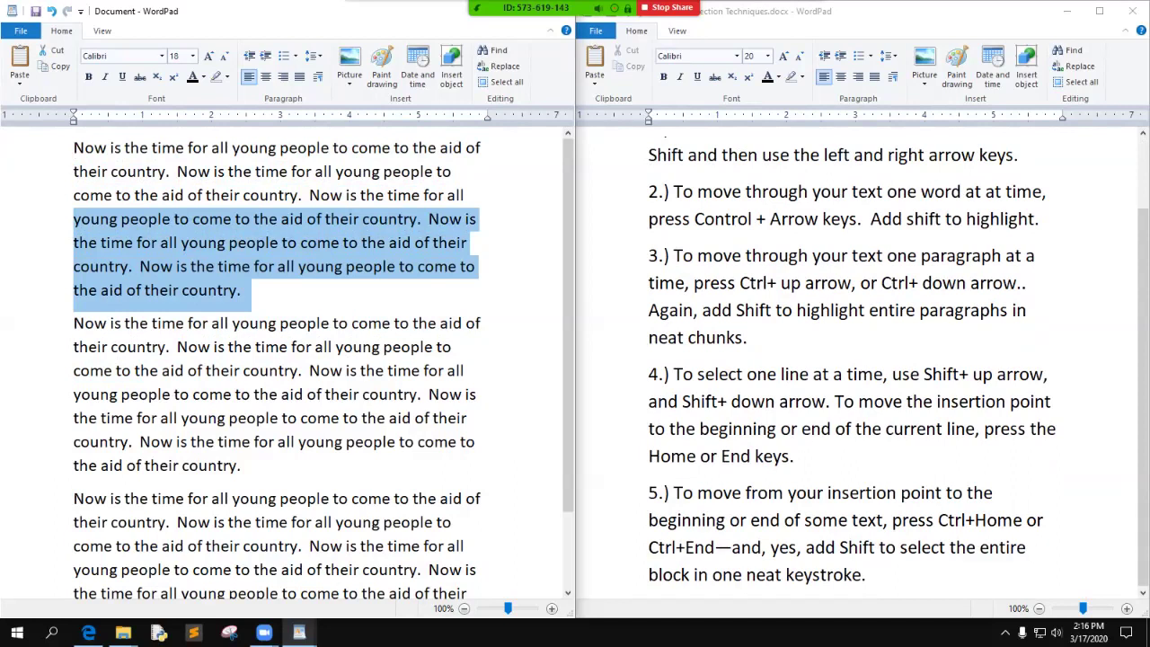
key(ctrl+Home)
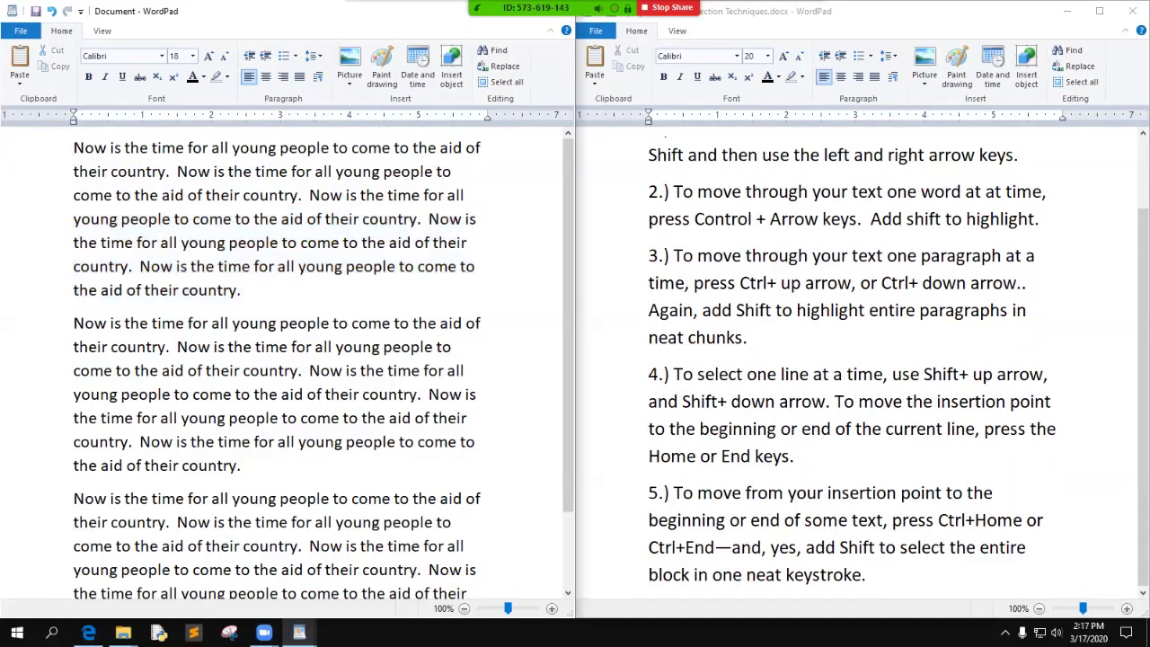
key(ctrl+End)
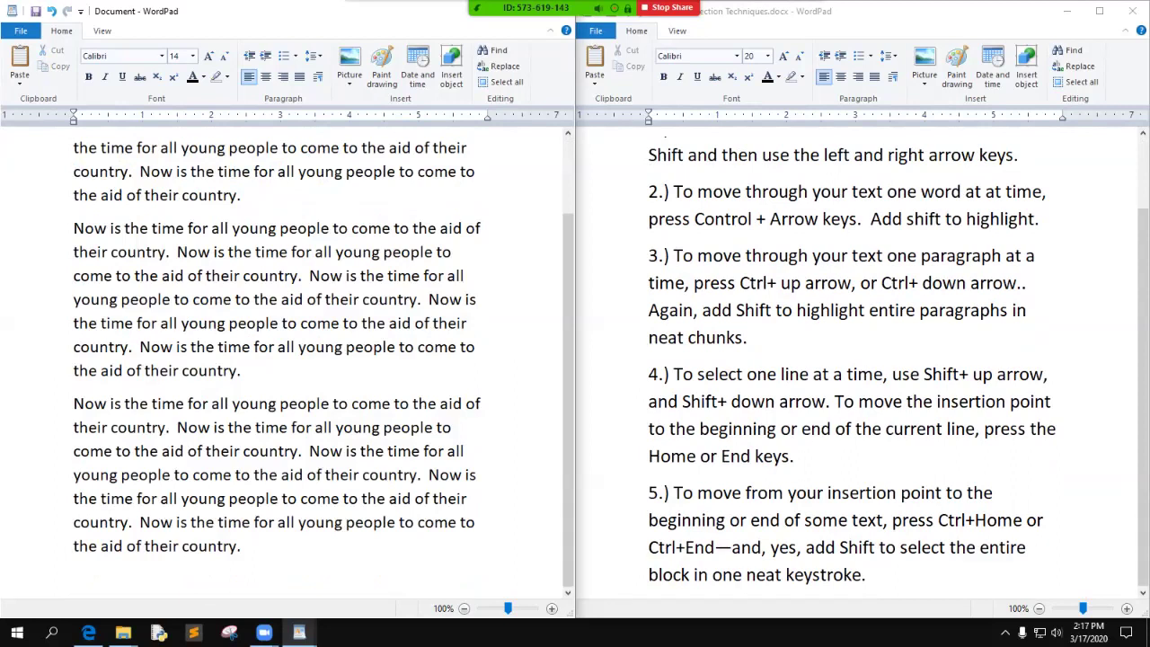
key(ctrl+shift+Home)
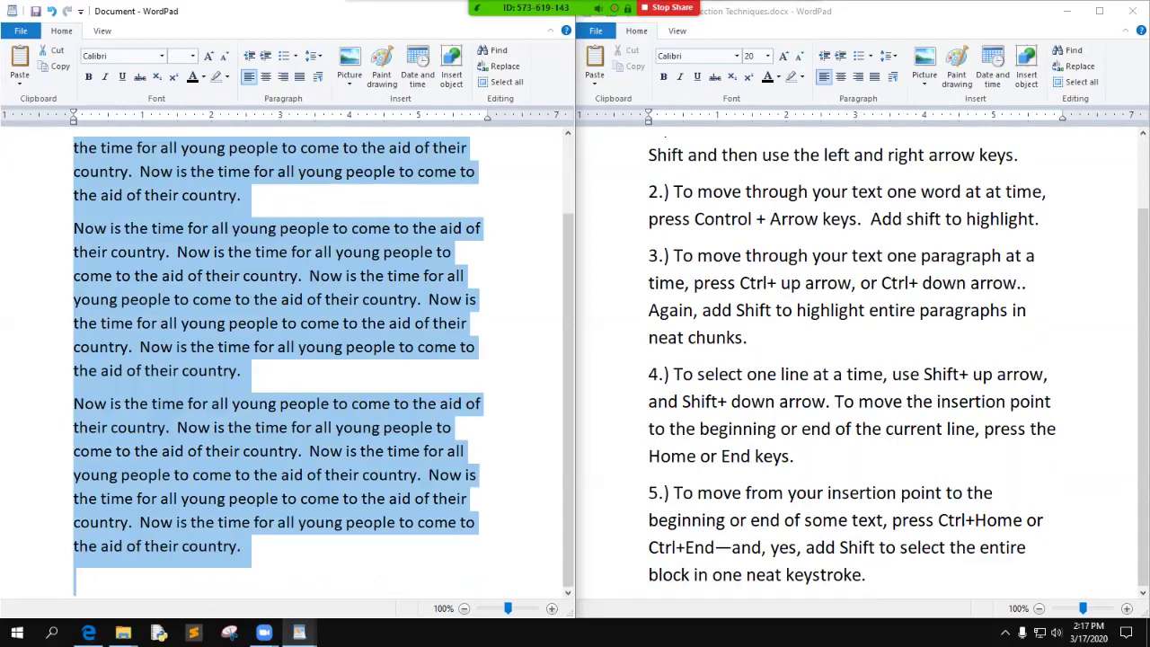
click(480, 475)
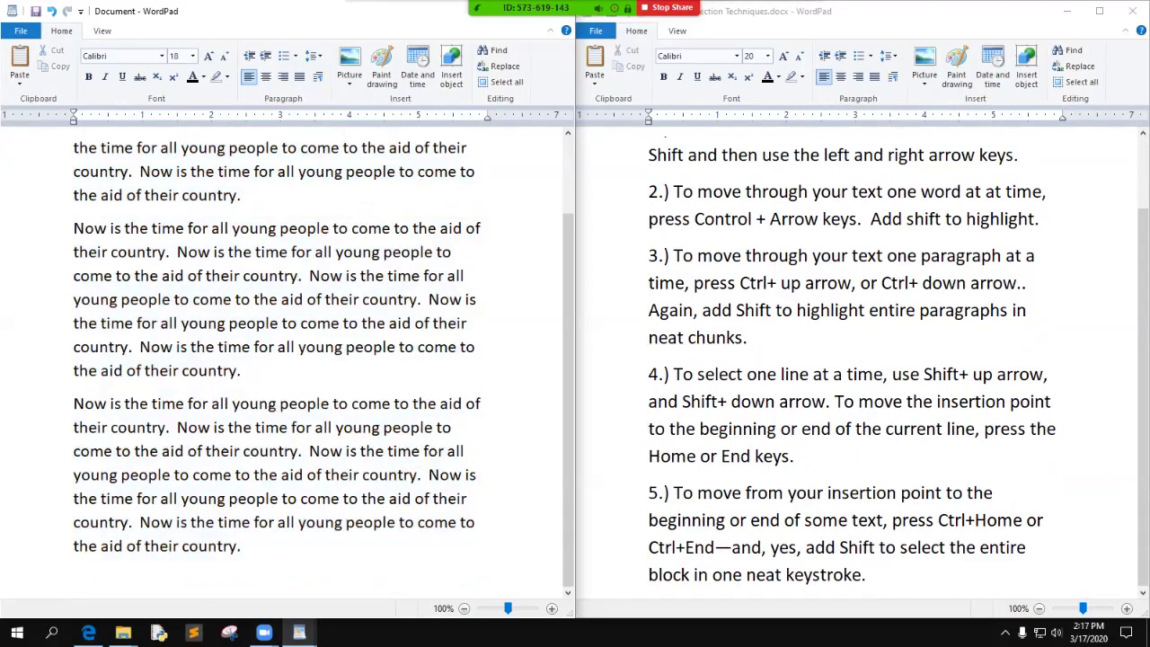
scroll(899, 368, up, 1)
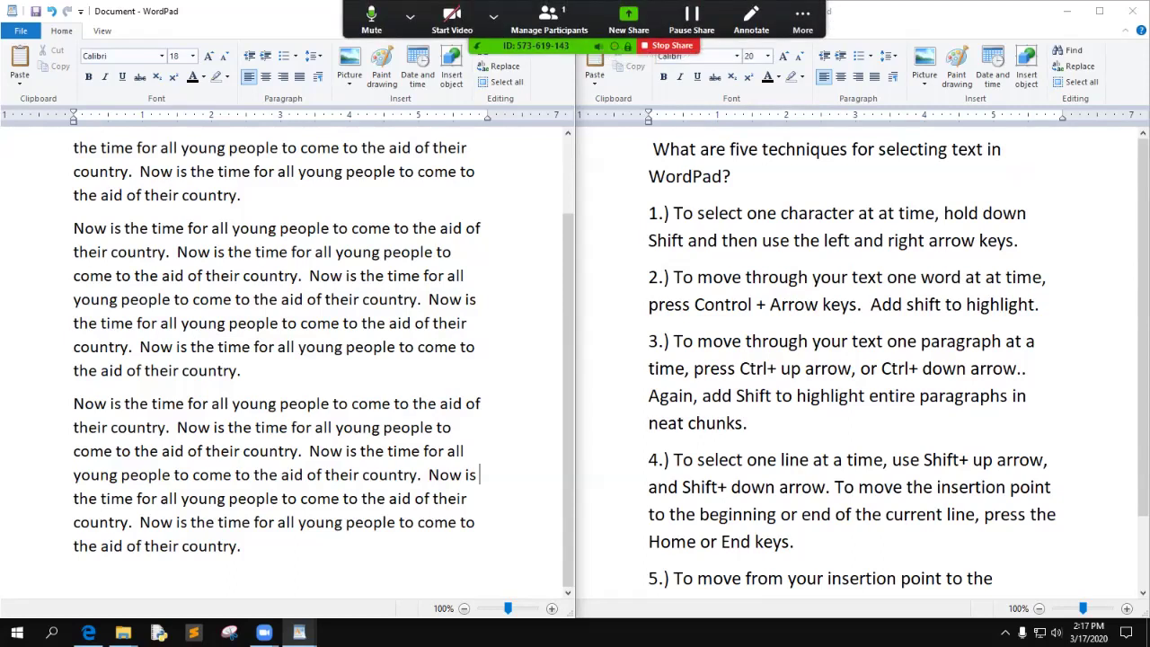
click(826, 487)
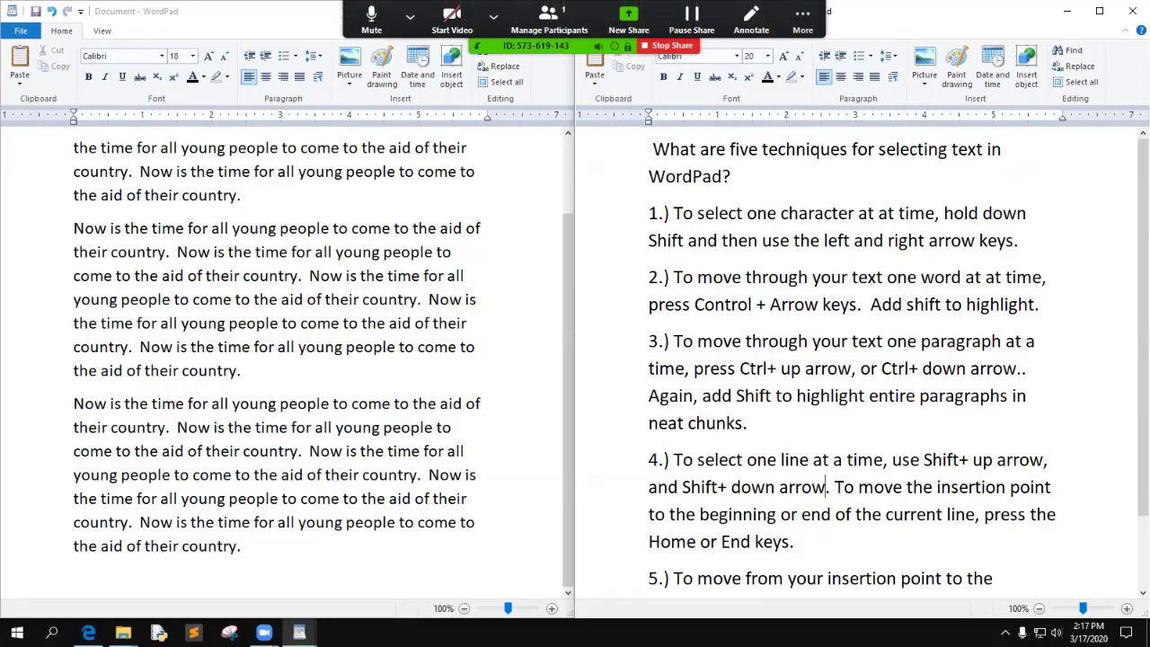
click(631, 178)
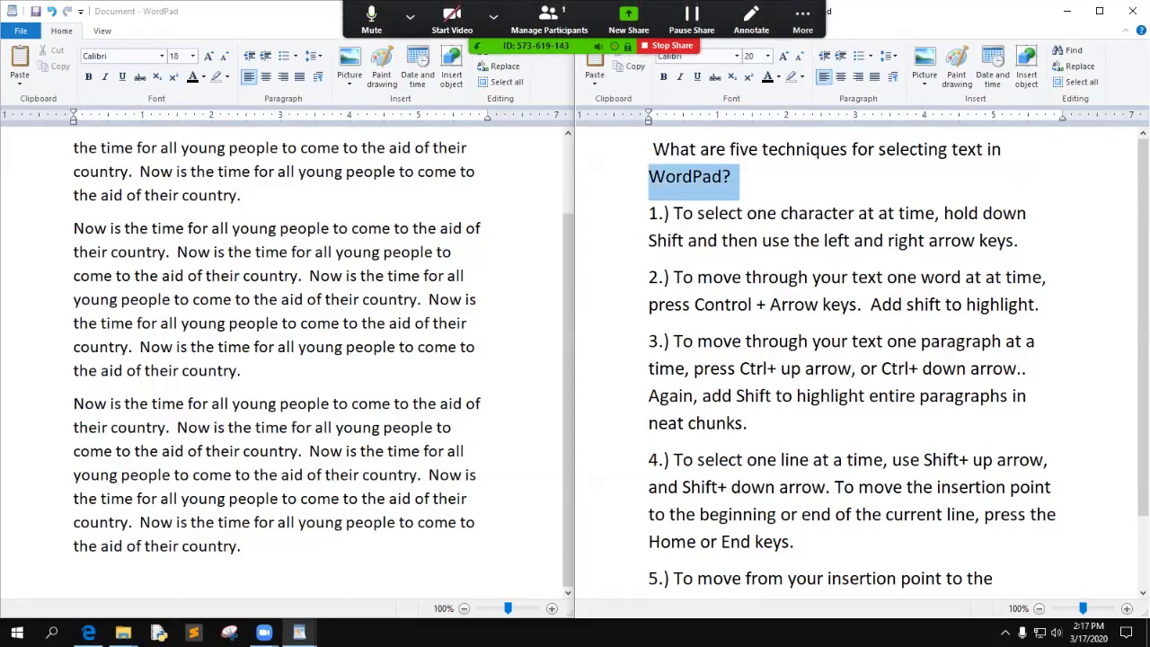
click(801, 368)
click(480, 475)
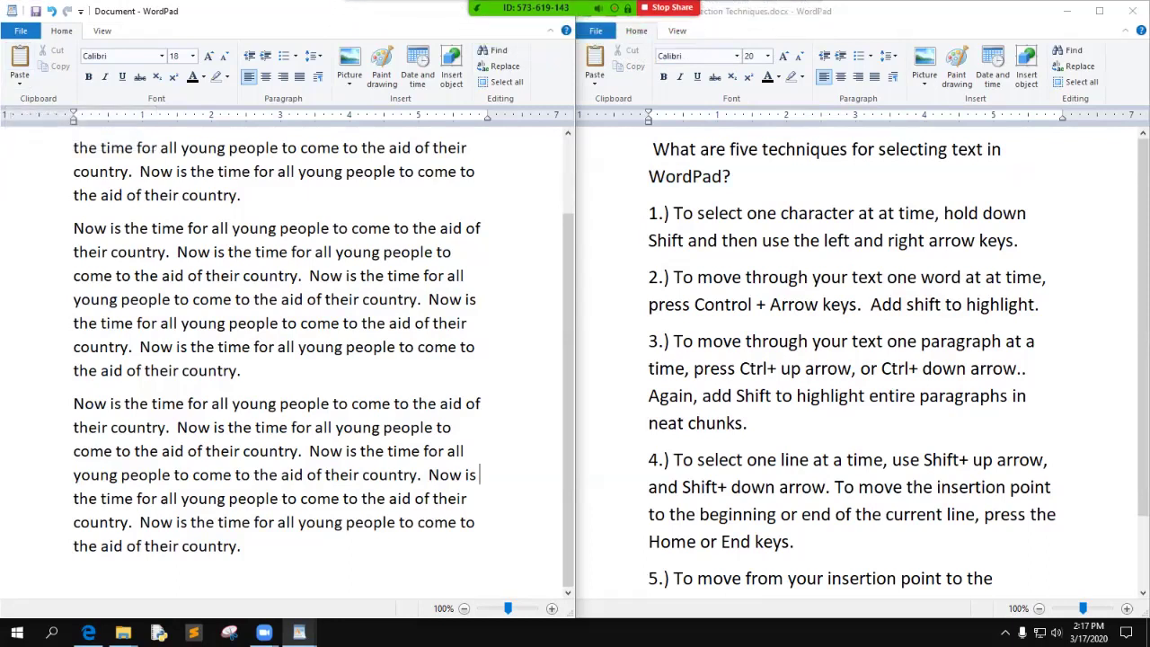
Close the sample document without saving it, and close Text-Selection Techniques.docx with its changes saved
drag(187, 11, 187, 93)
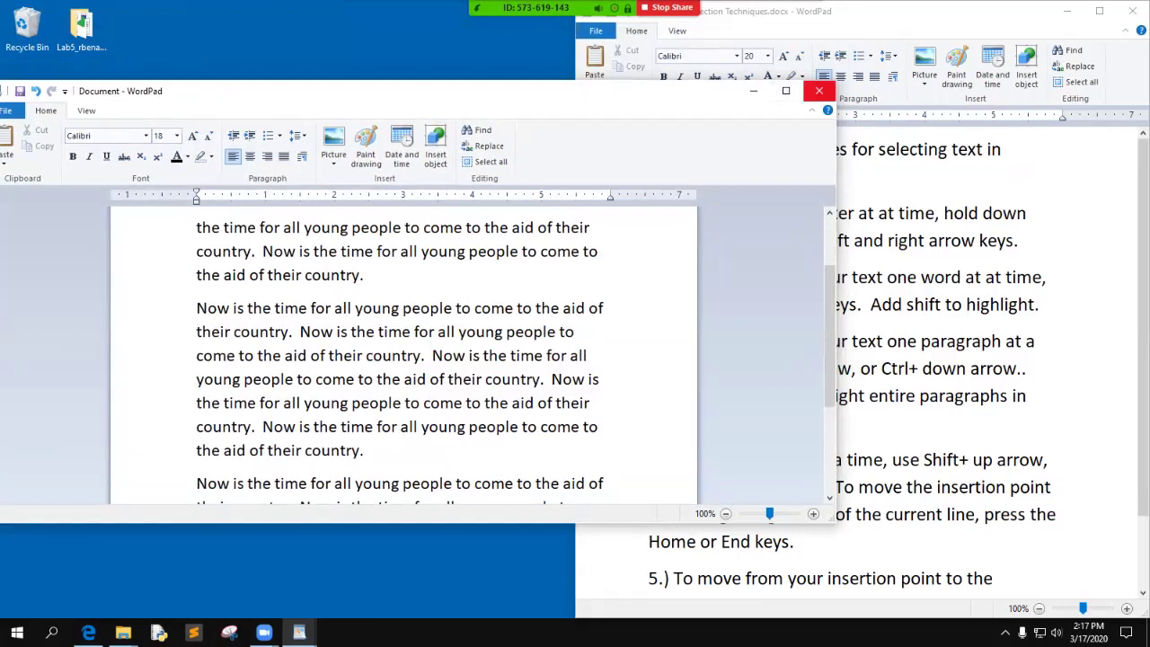
click(818, 91)
click(434, 312)
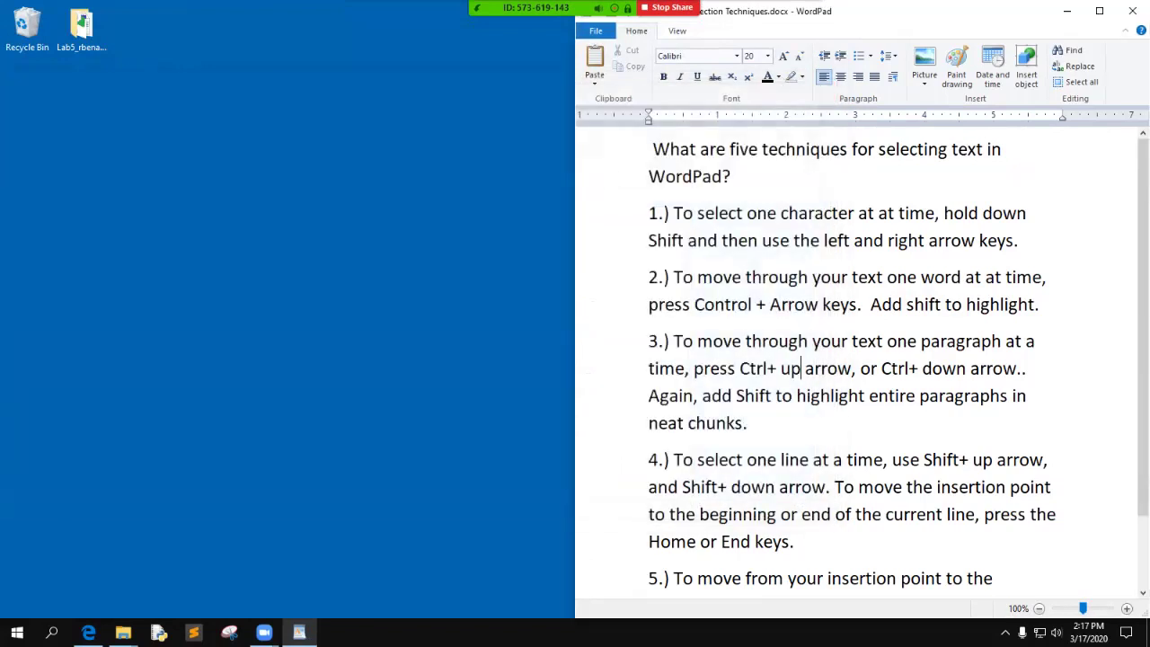
click(1132, 10)
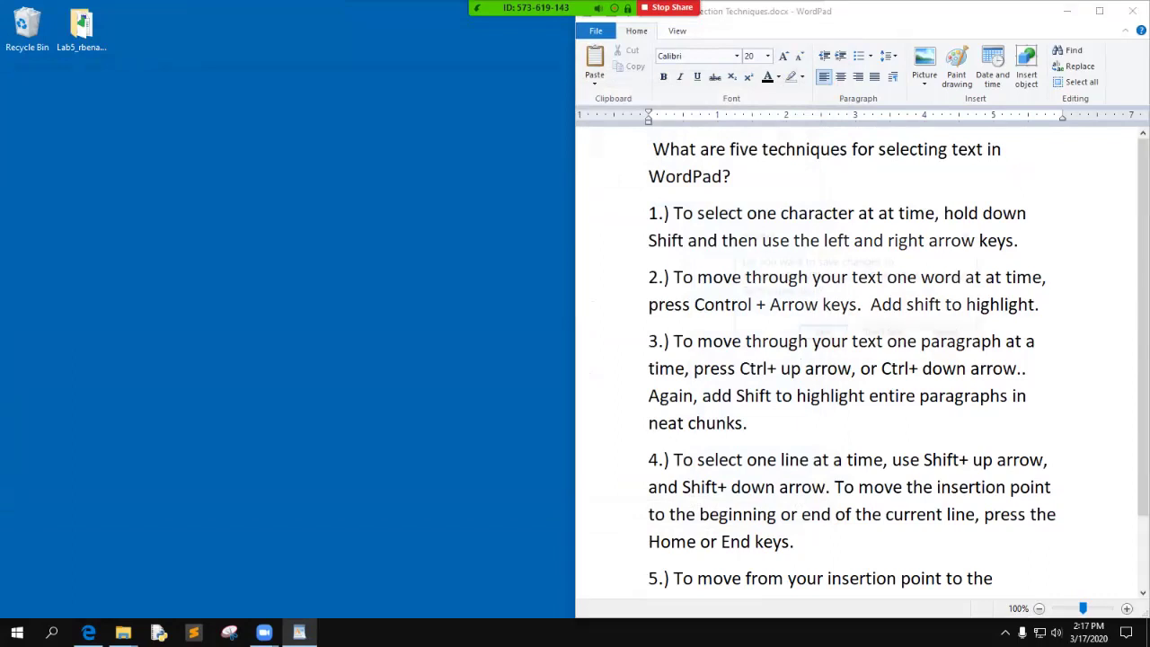
click(822, 334)
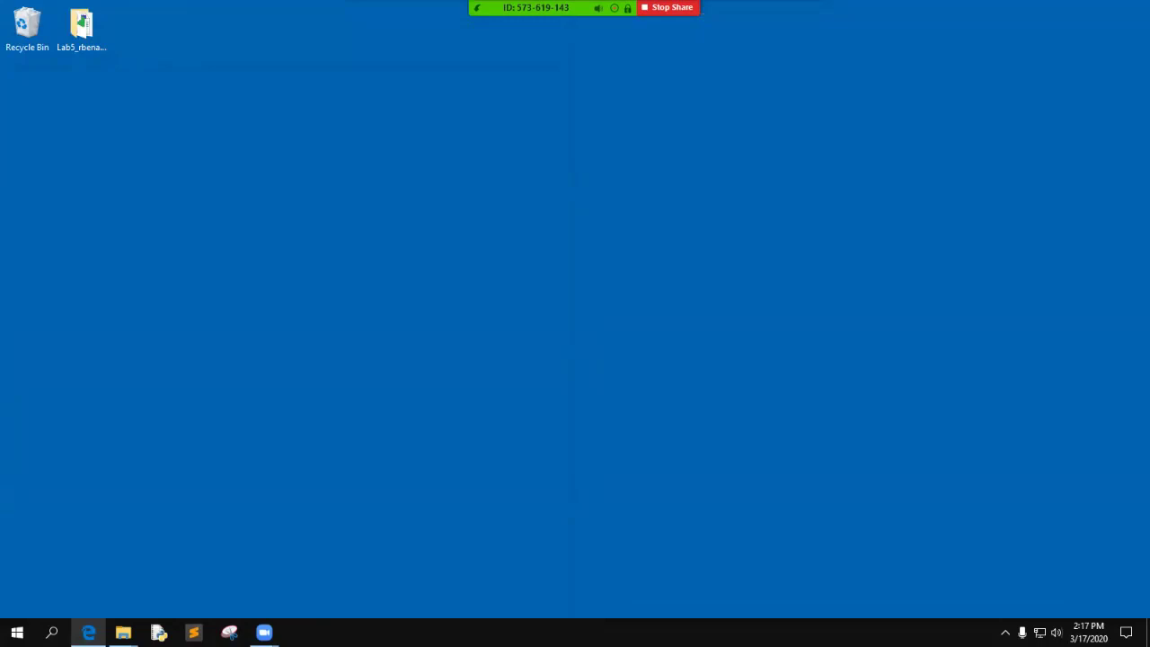
Open the Lab5 folder from the desktop in a maximized window, preview Text-Selection Techniques.docx, and deselect the file
double_click(81, 29)
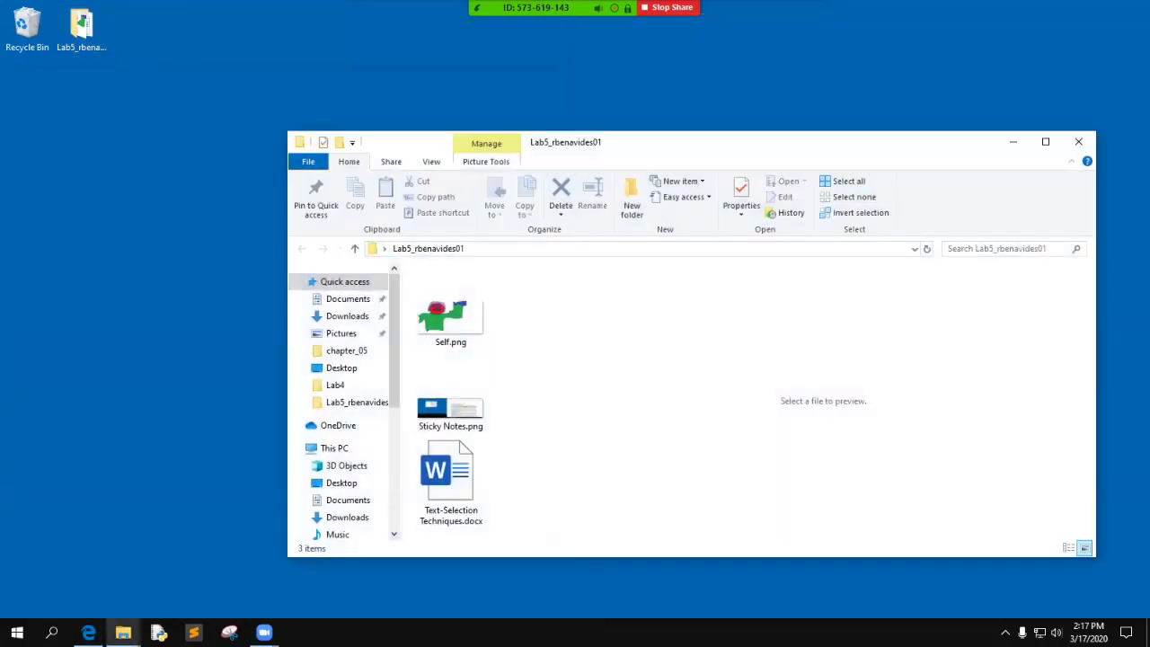
double_click(377, 142)
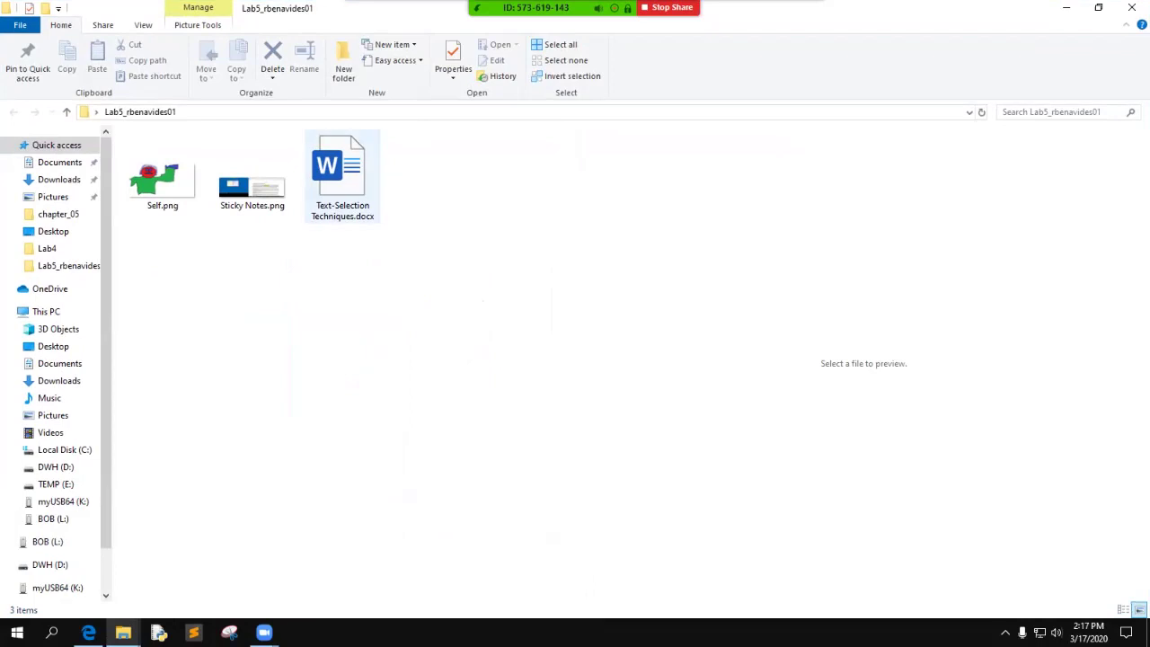
right_click(357, 164)
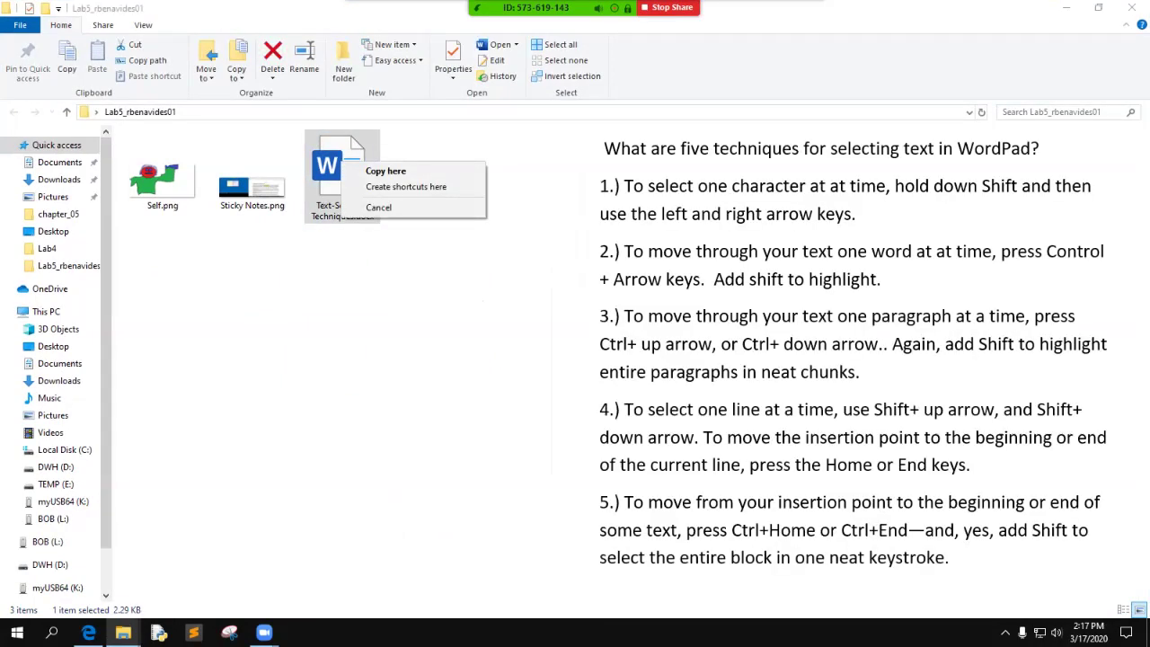
key(Escape)
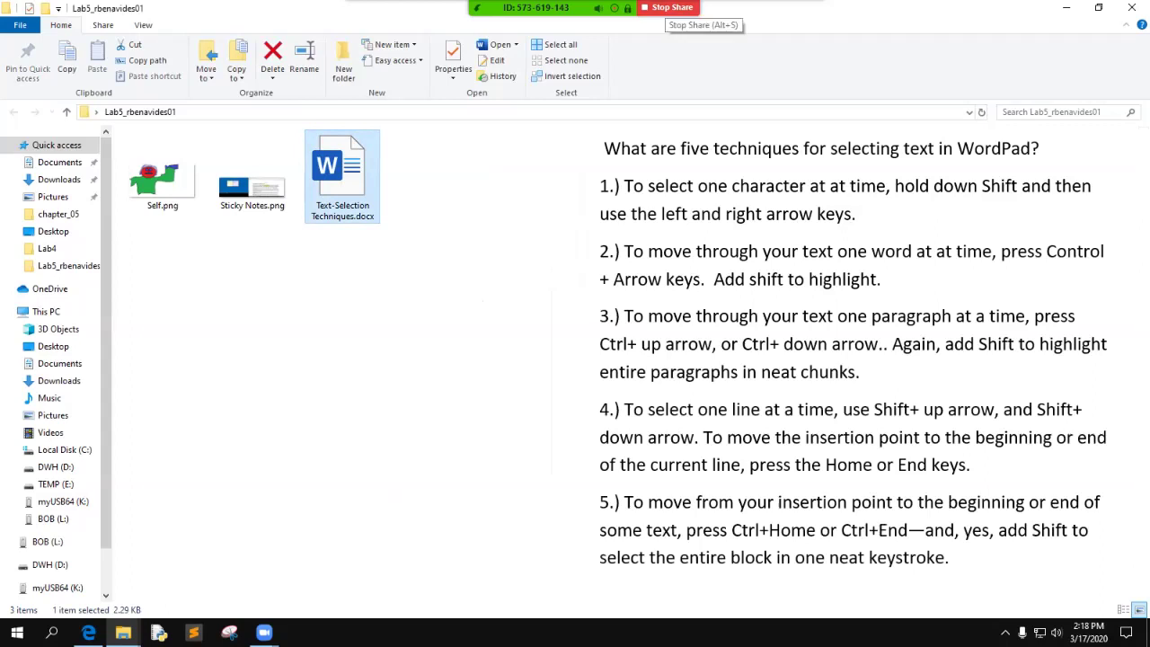
key(alt)
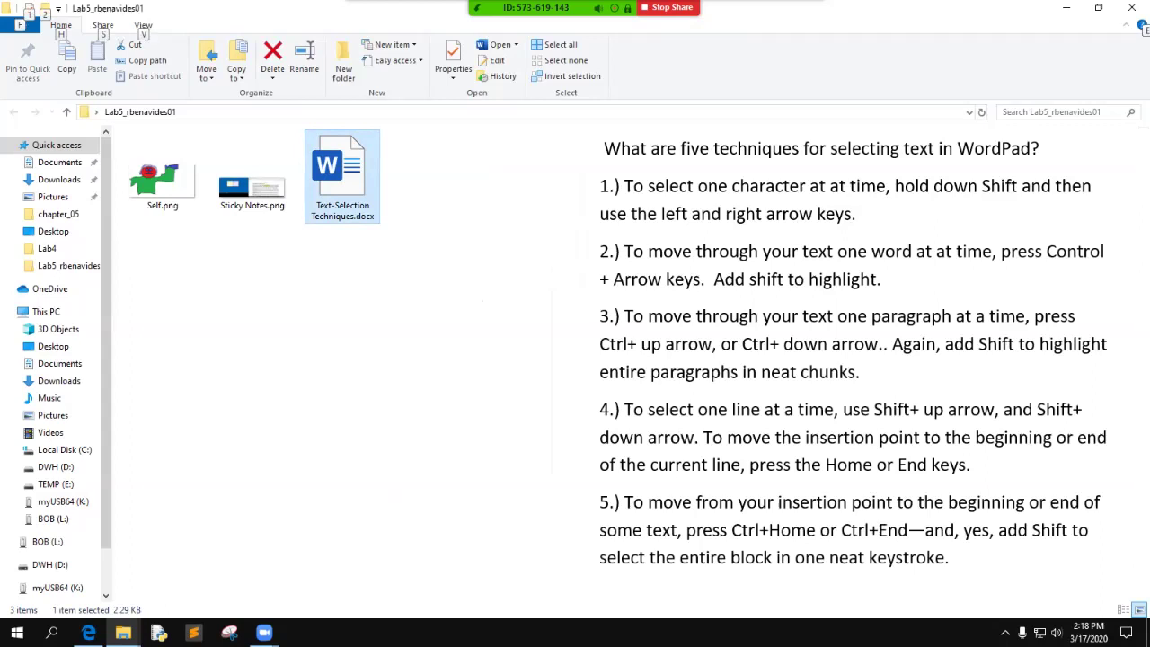
key(alt)
key(ctrl+space)
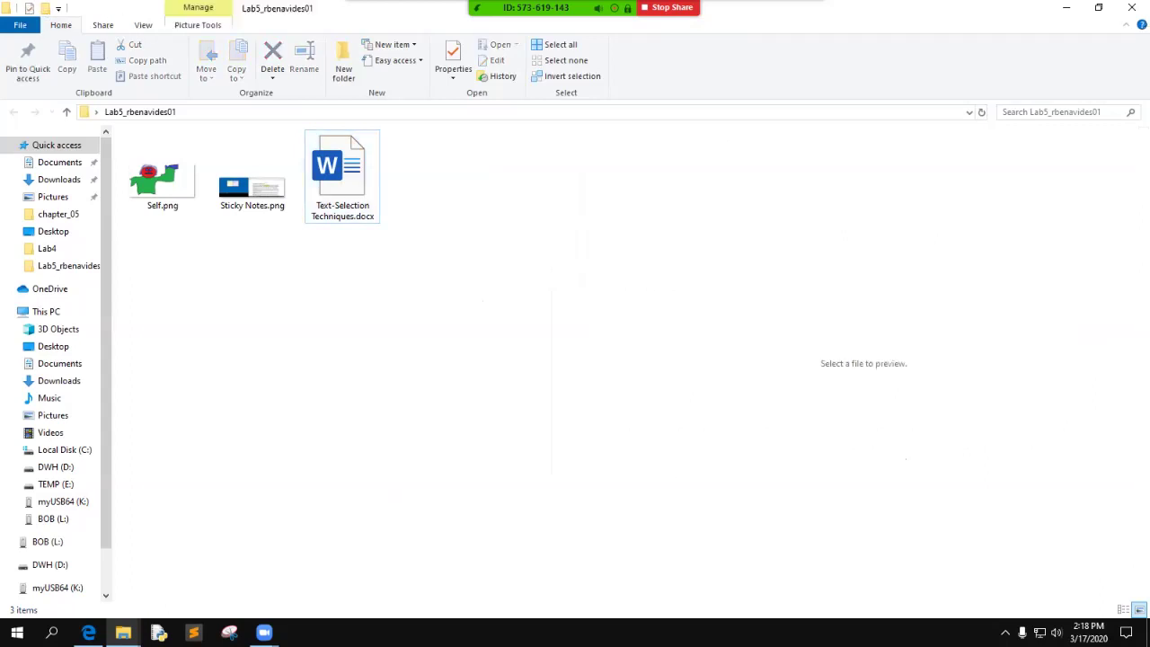